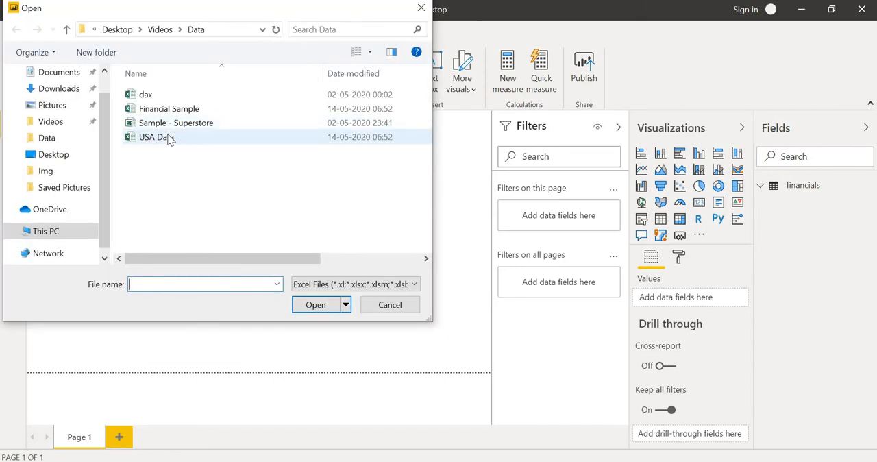
Load the financials3 table from the USA Data Excel workbook into the report
click(170, 138)
click(316, 305)
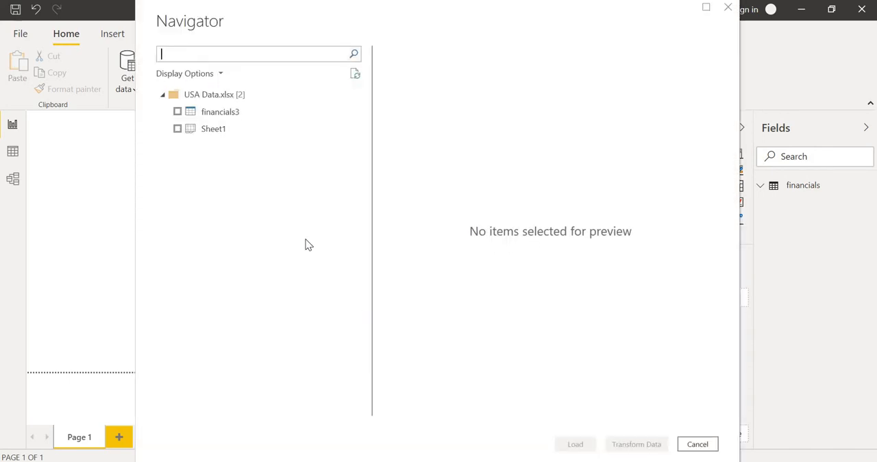
click(178, 112)
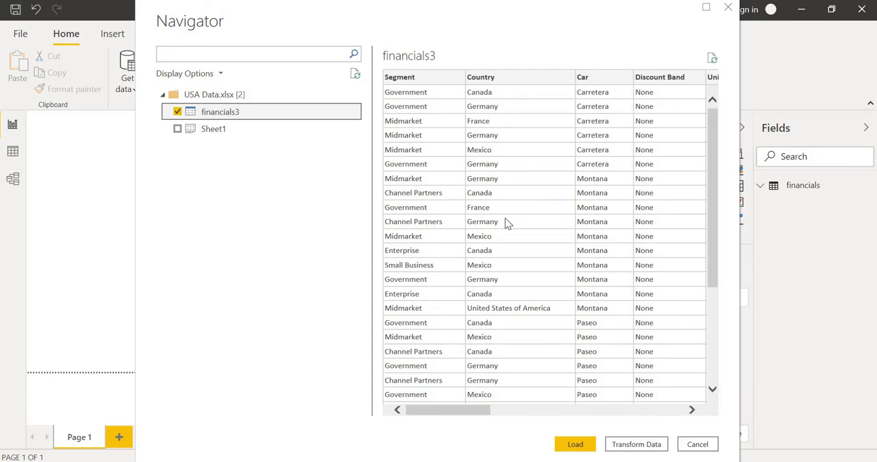
click(578, 445)
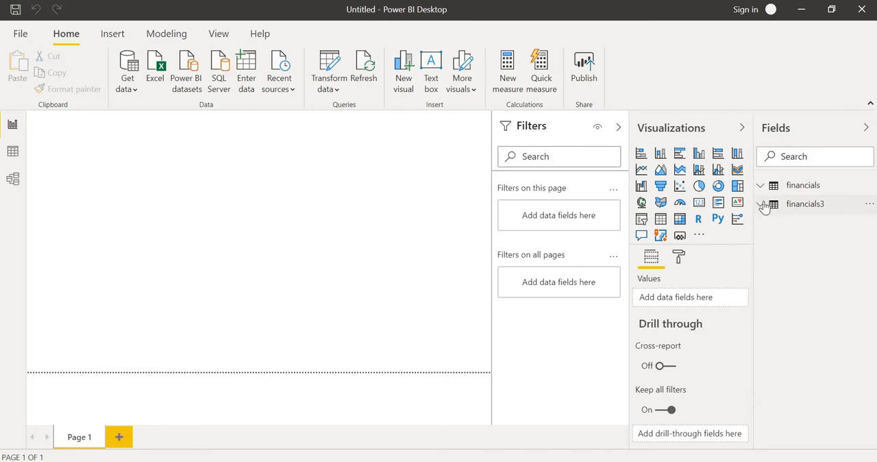
Expand the financials3 field list, insert an empty table visual and move it down to the lower part of the page
click(762, 205)
click(762, 205)
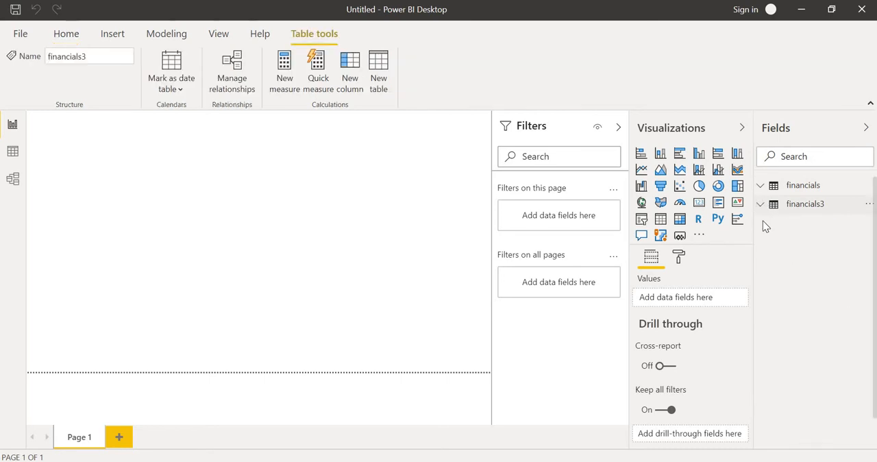
click(760, 206)
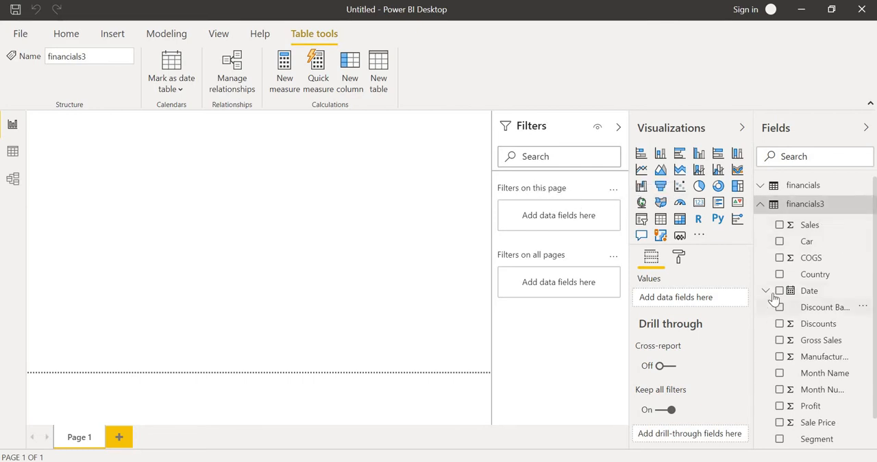
click(660, 219)
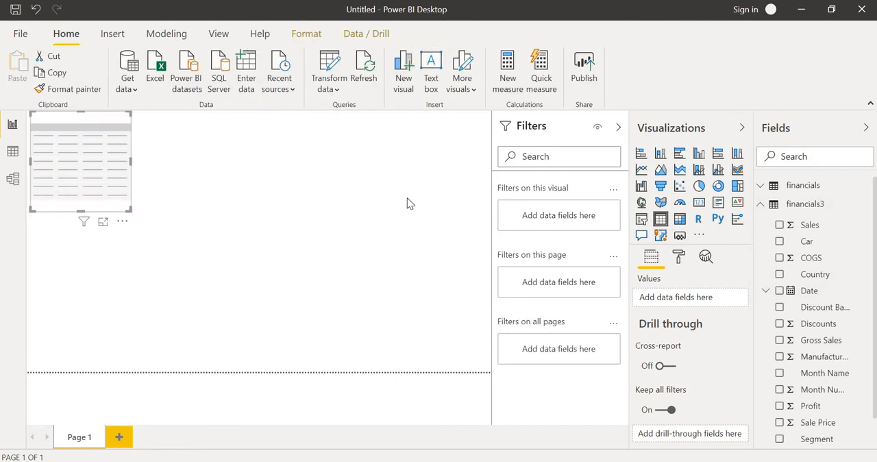
drag(118, 188, 155, 303)
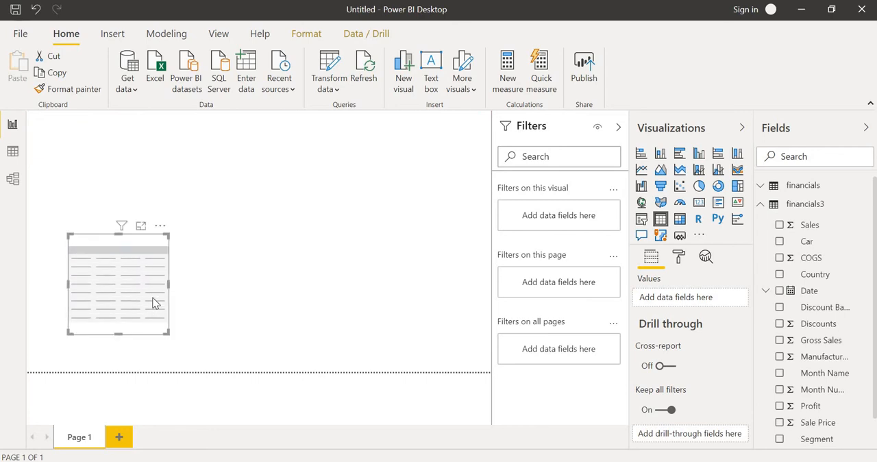
Add the Country field from financials3 to the table visual and to the page-level filters
click(784, 275)
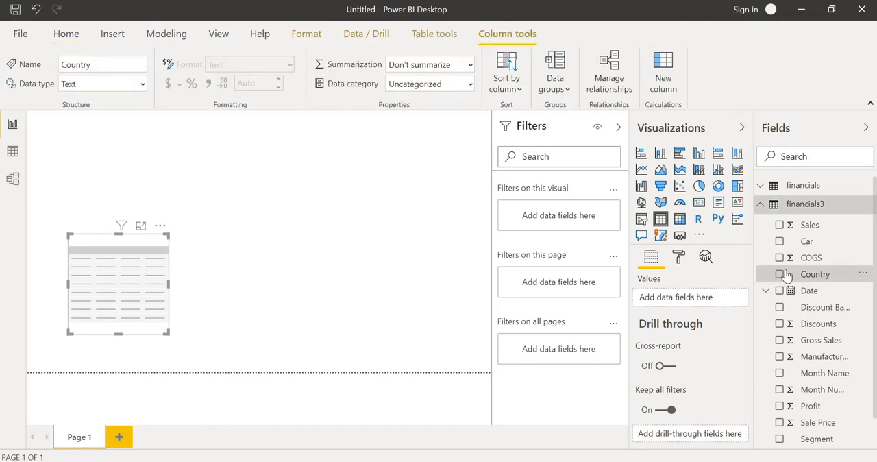
click(779, 274)
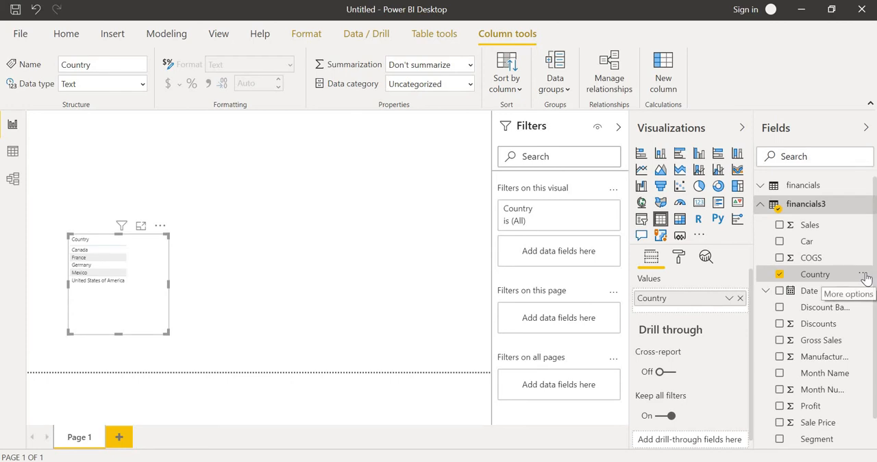
click(864, 274)
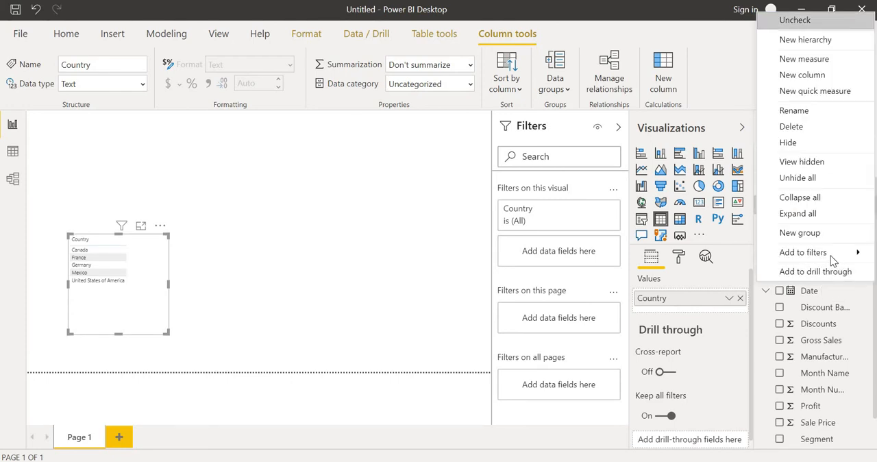
mouse_move(829, 254)
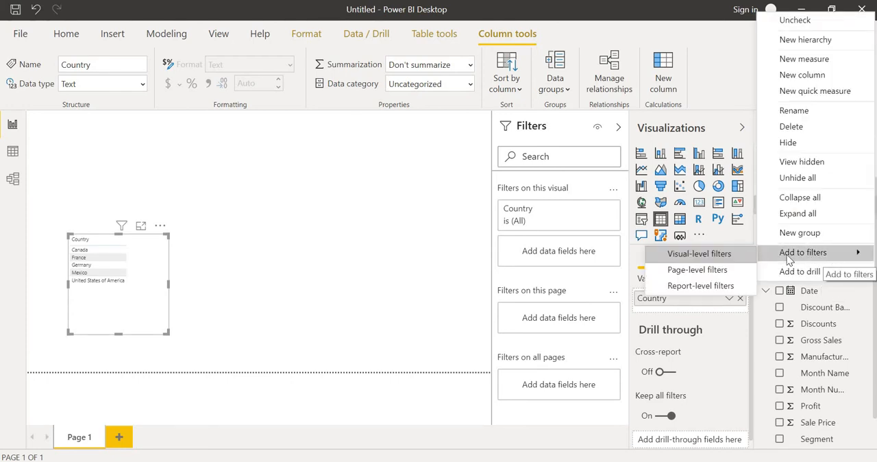
click(708, 269)
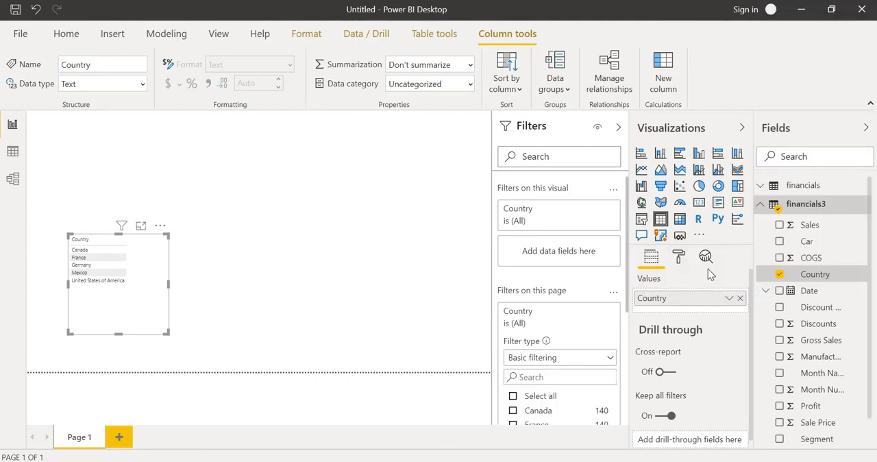
Add the Sales field to the table visual and to the page-level filters
click(780, 227)
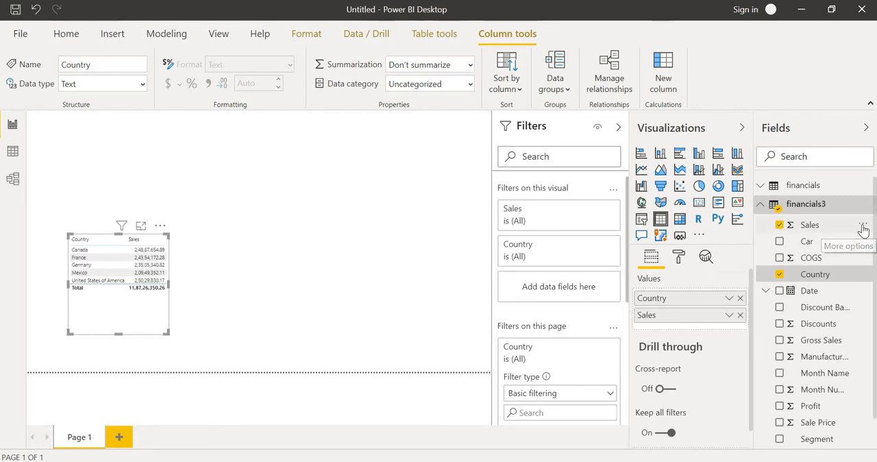
click(862, 229)
mouse_move(824, 245)
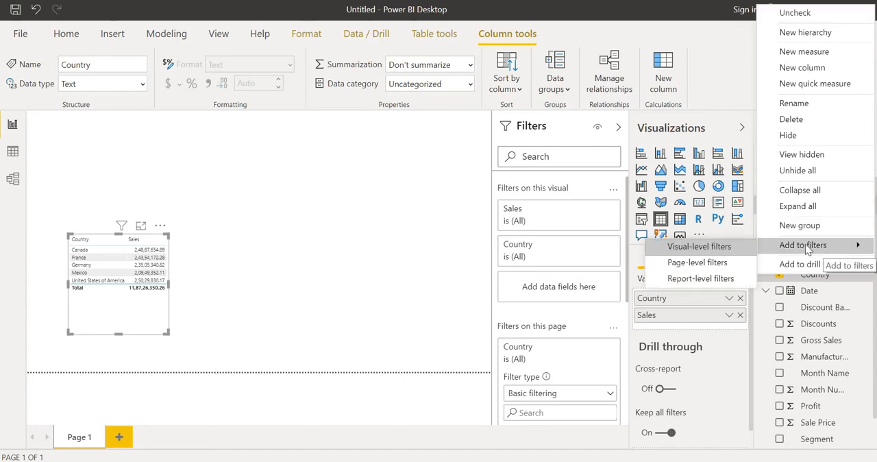
click(717, 263)
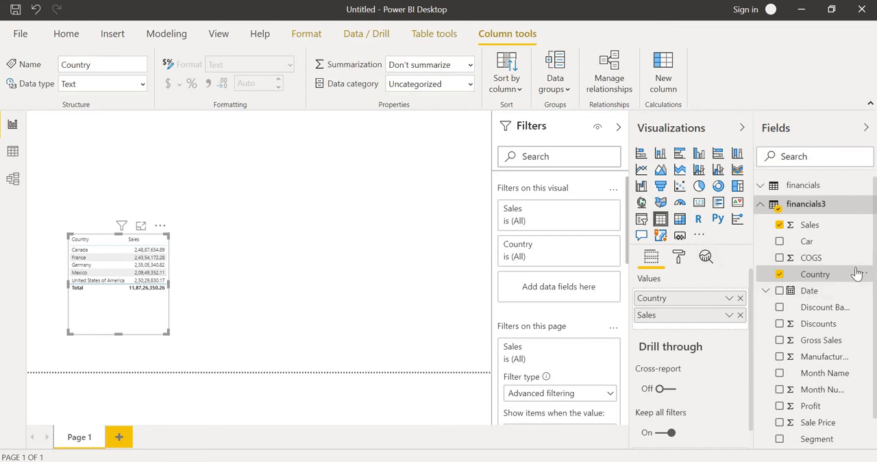
Add the Car field to the table visual and to the page-level filters
click(779, 241)
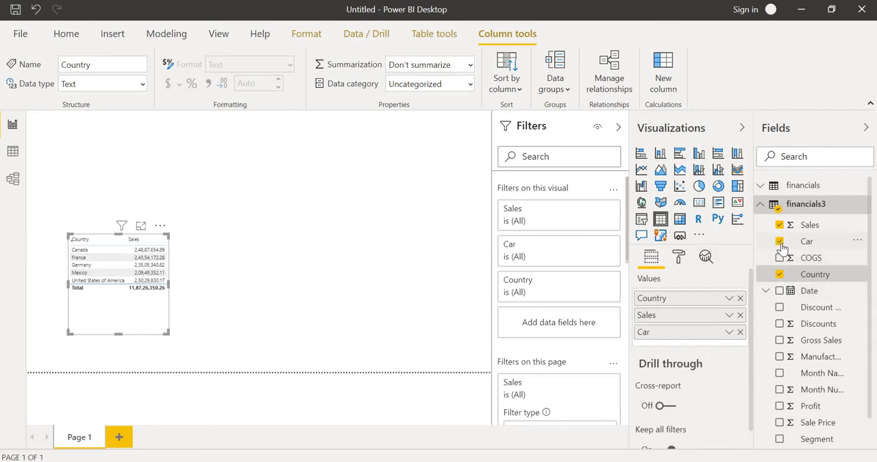
click(859, 244)
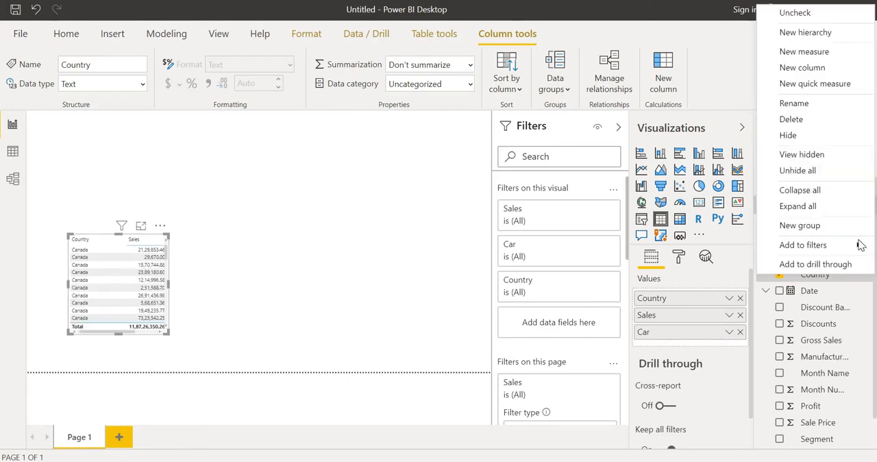
mouse_move(856, 245)
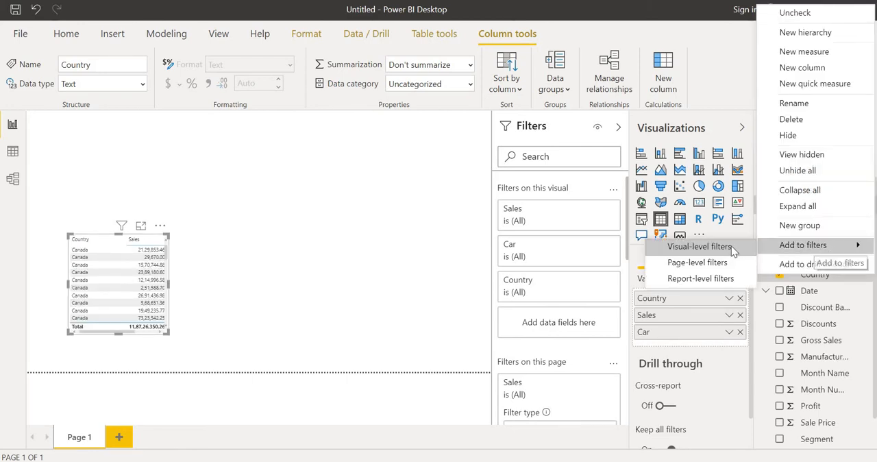
click(716, 266)
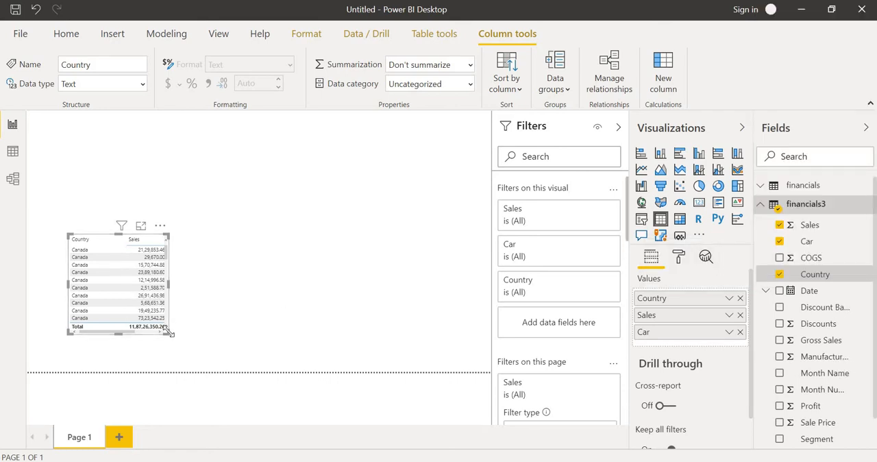
Widen the table visual to fit the Country, Sales and Car columns, and highlight the Canada Ford-F-150 row
drag(169, 333, 214, 337)
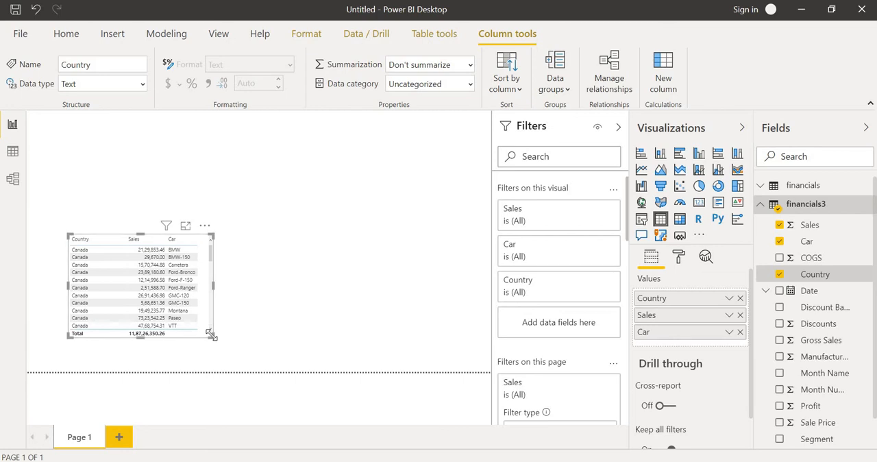
drag(219, 338, 228, 341)
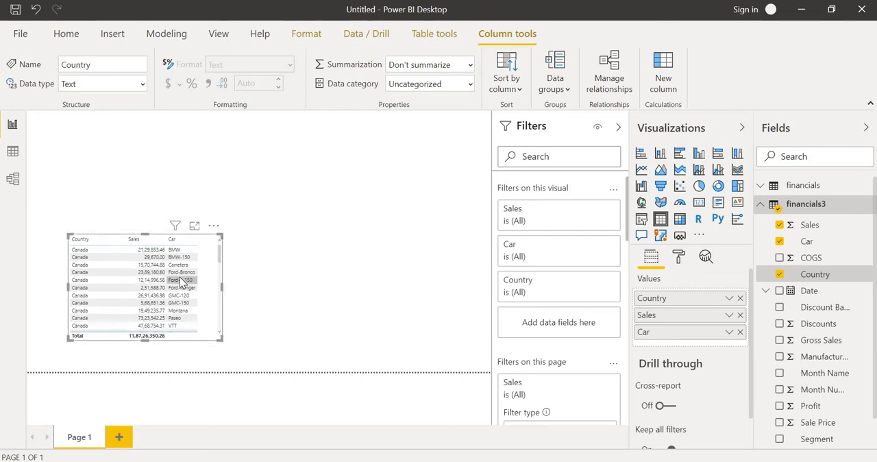
click(182, 281)
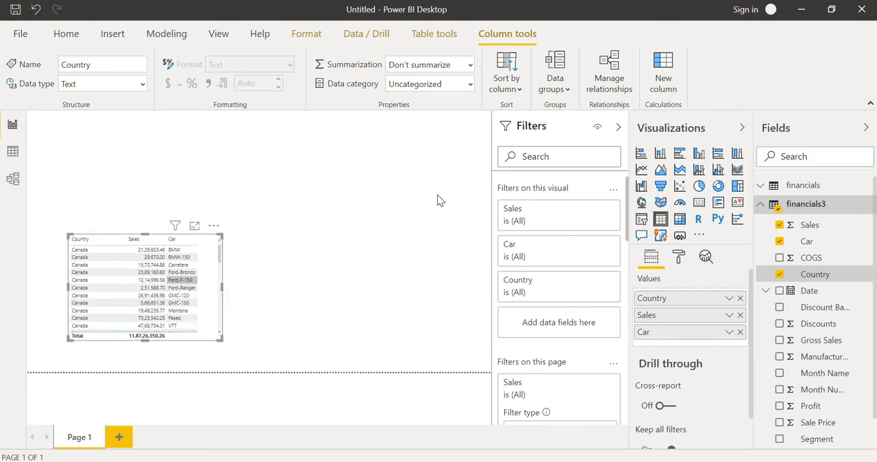
Convert the table visual into a clustered column chart and enlarge it
click(700, 156)
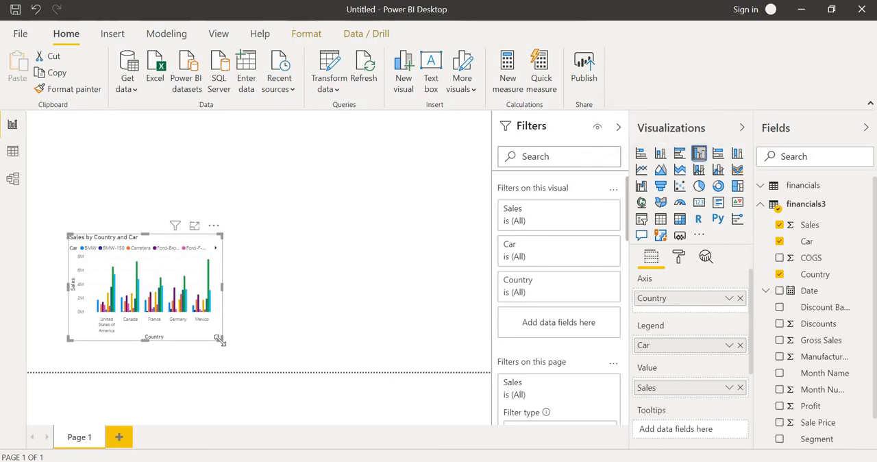
drag(220, 340, 281, 356)
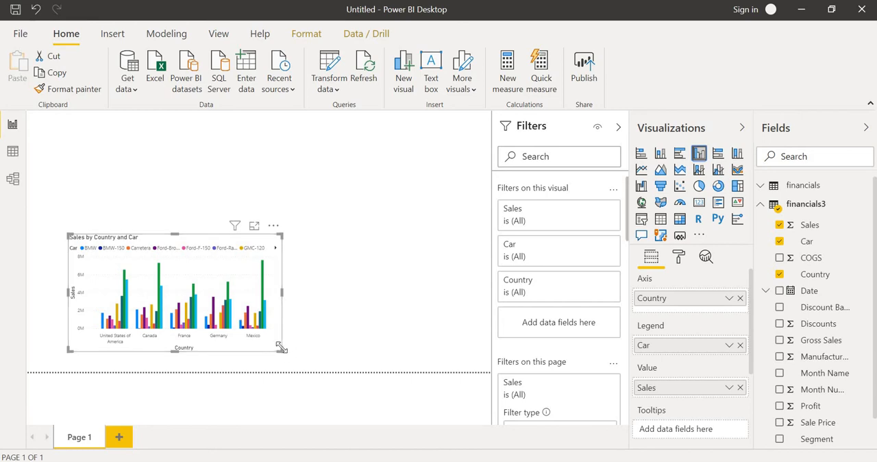
drag(280, 350, 287, 354)
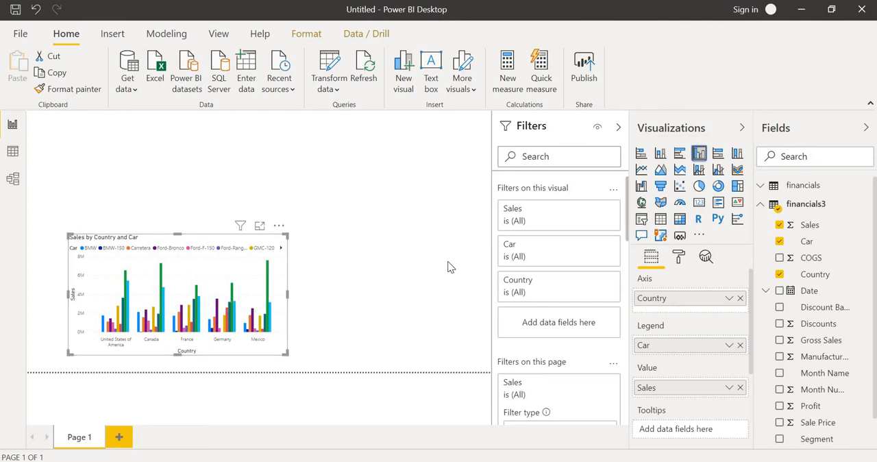
Insert a new table visual above the column chart and shorten it slightly so it clears the chart
click(380, 190)
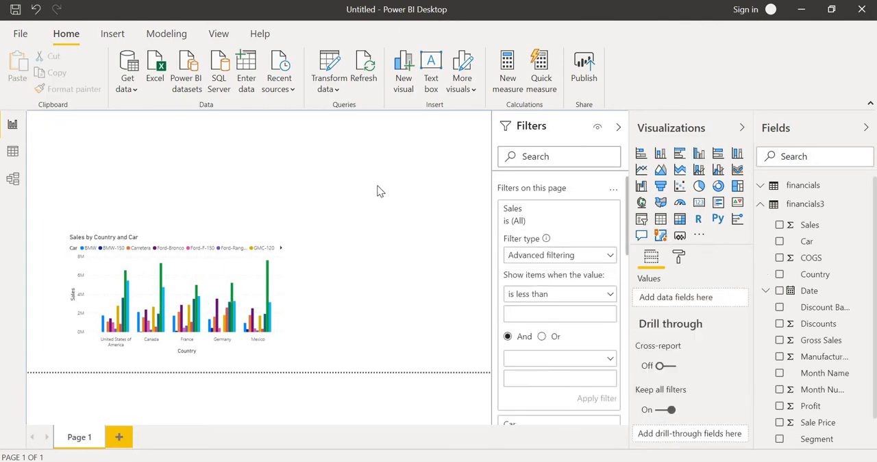
click(660, 219)
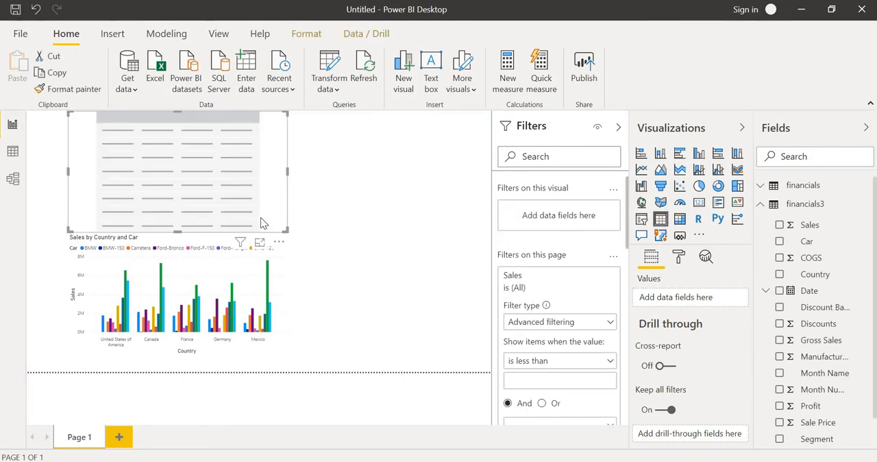
drag(286, 231, 287, 226)
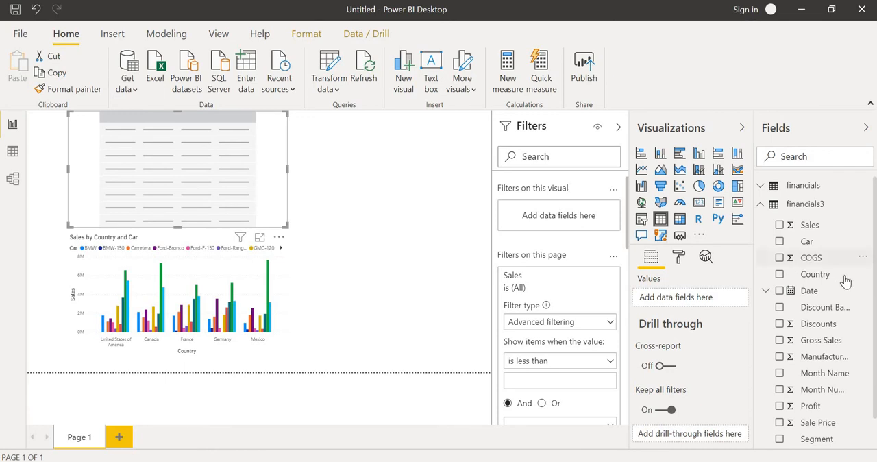
Add the Country field to the new table above the chart and to the page-level filters
click(780, 274)
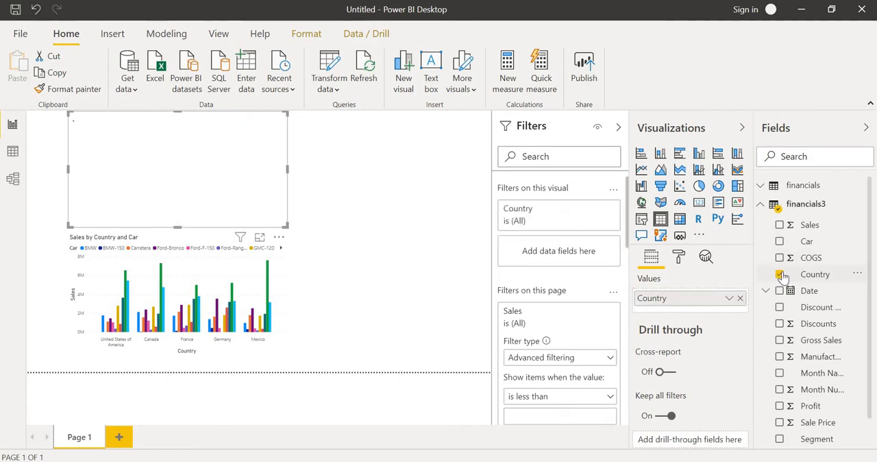
click(863, 274)
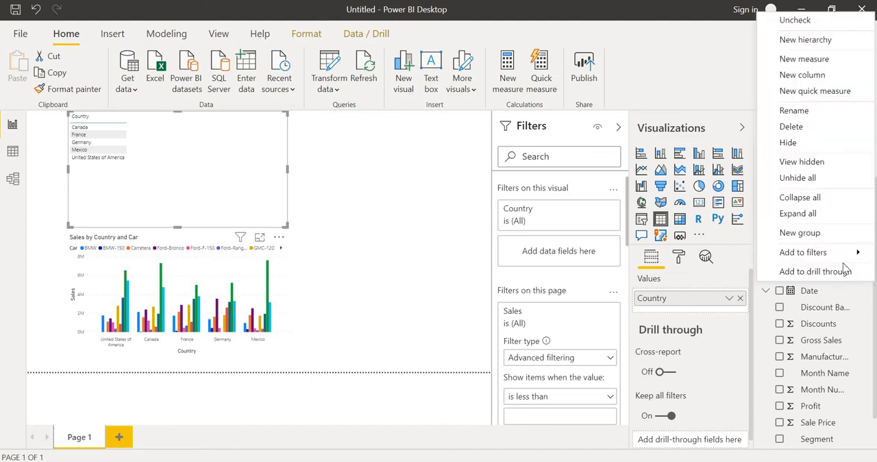
mouse_move(837, 257)
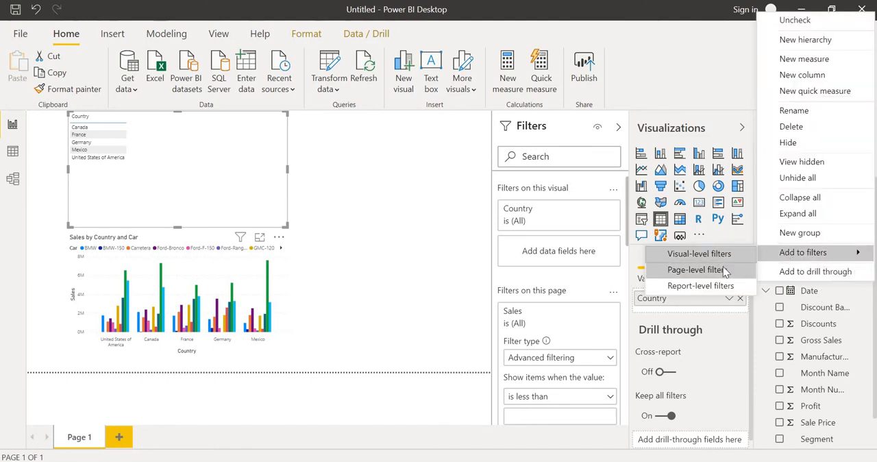
click(689, 269)
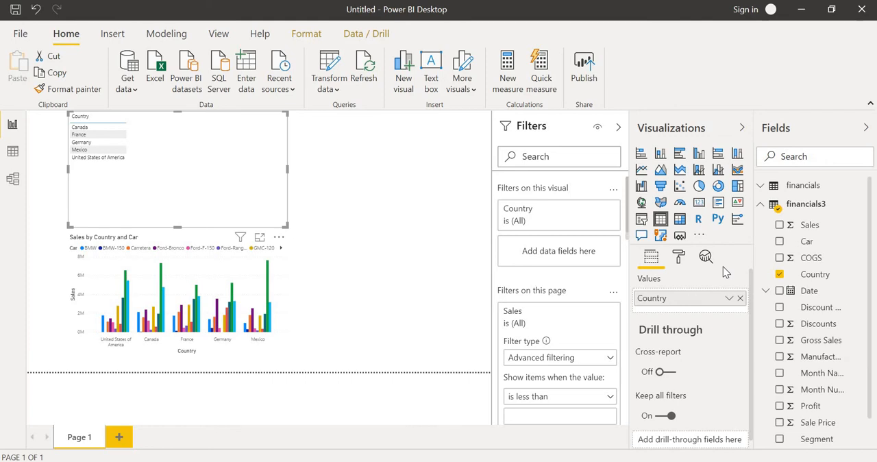
Add the Profit field to the new table above the chart and to the page-level filters
click(779, 406)
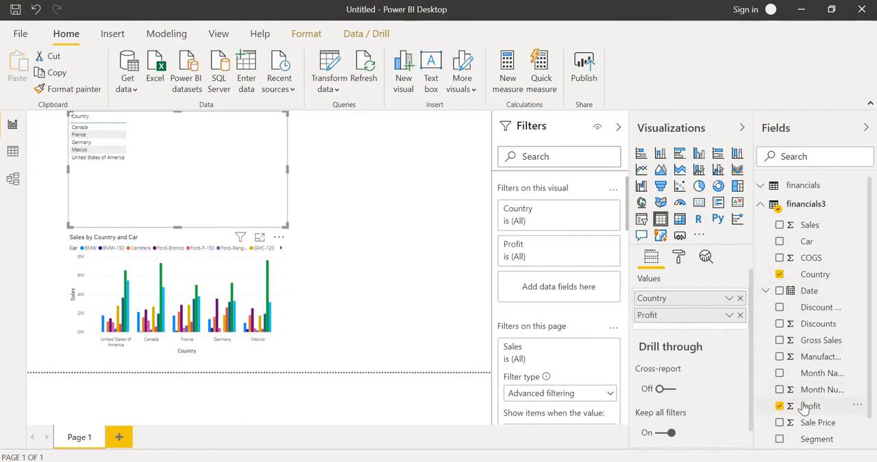
click(861, 408)
mouse_move(847, 390)
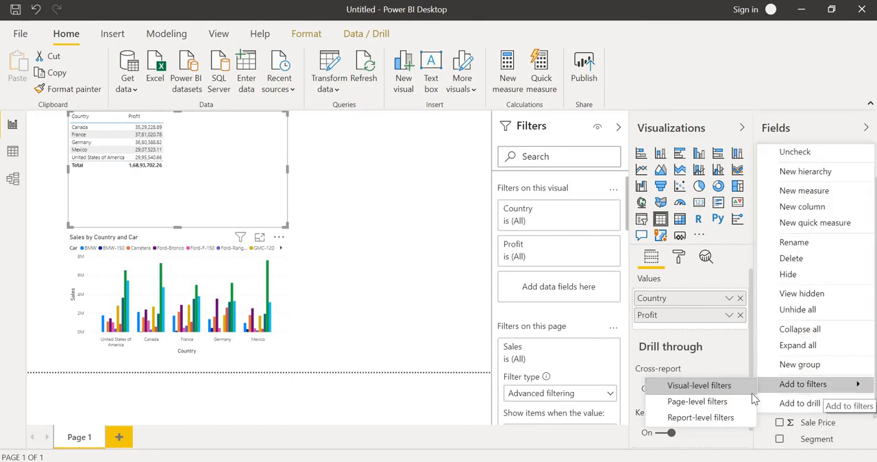
click(733, 401)
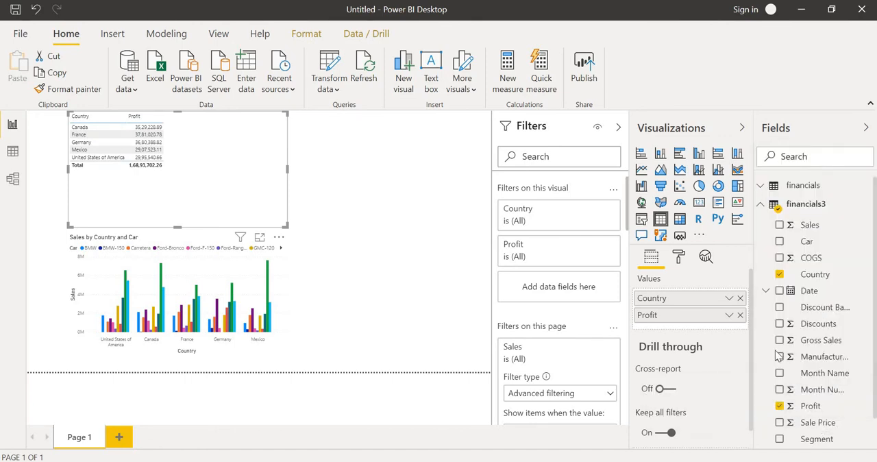
Add the Car field to the table above the column chart and to the page-level filters
click(779, 242)
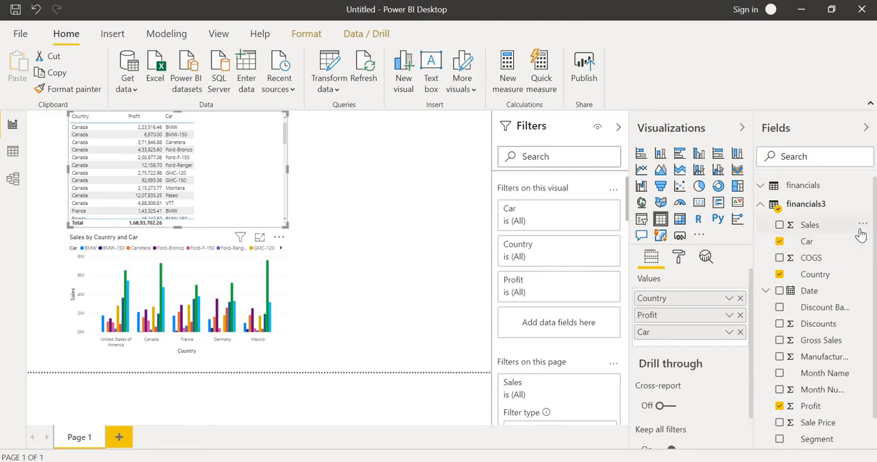
click(861, 242)
mouse_move(818, 253)
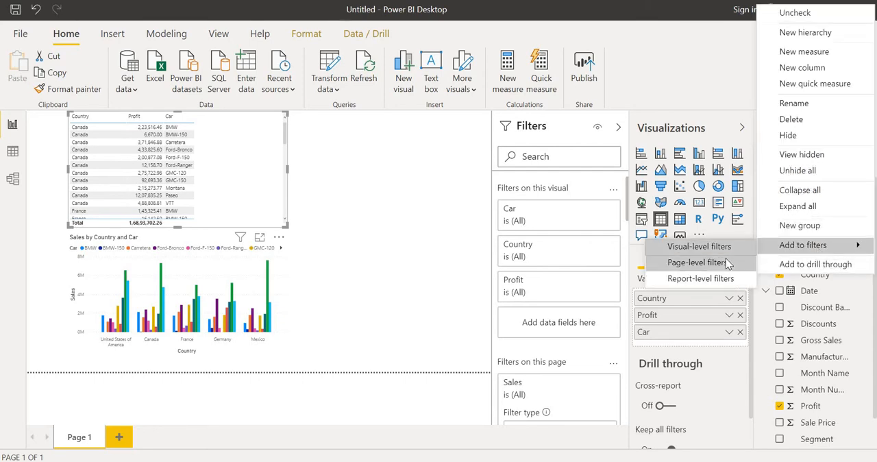
click(705, 261)
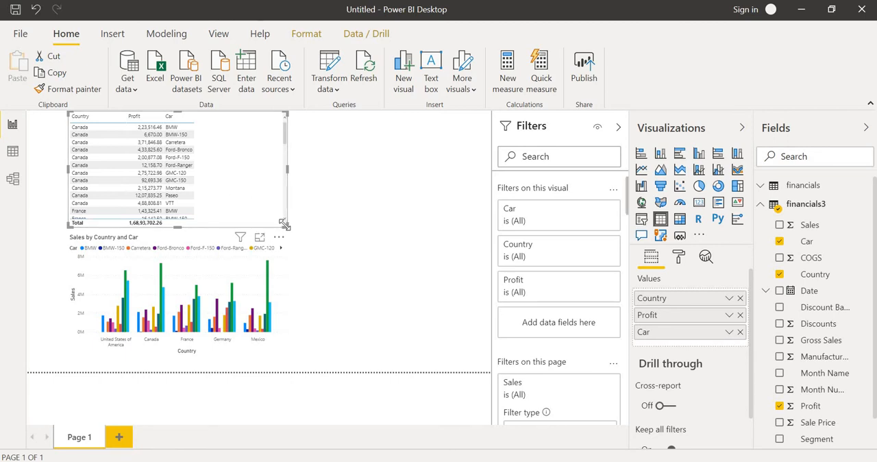
Shrink the table slightly, place it above and to the right of the column chart, and convert it into a stacked bar chart
drag(284, 224, 279, 208)
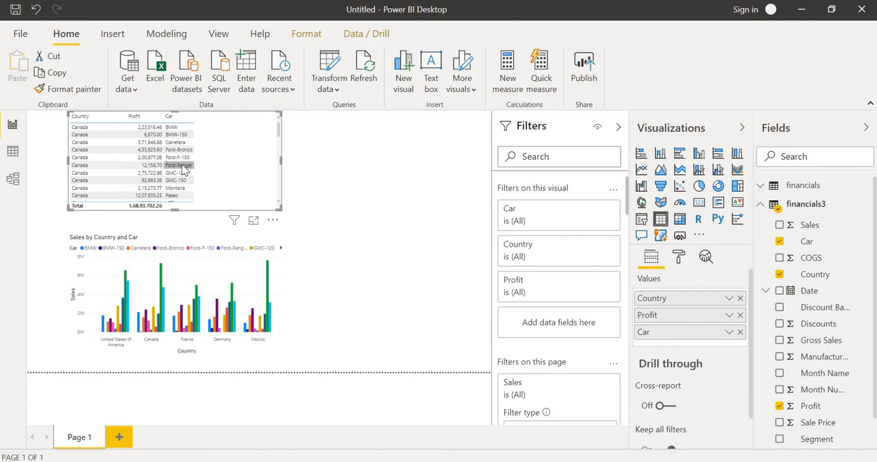
drag(175, 162, 370, 176)
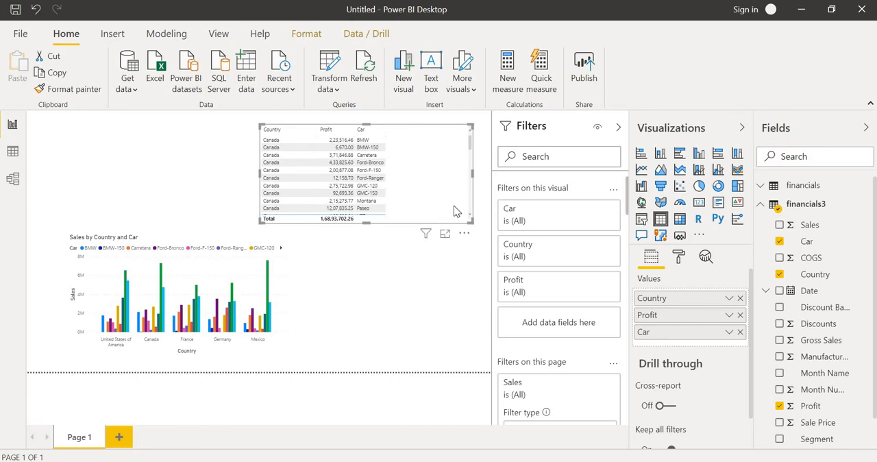
click(376, 205)
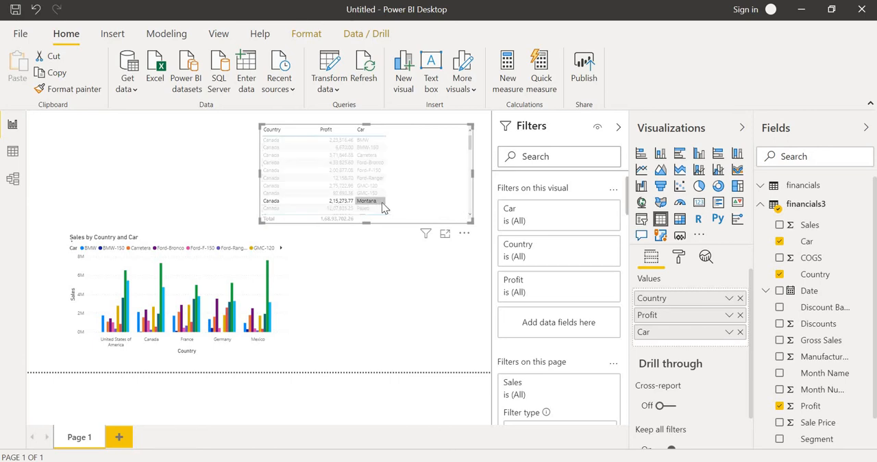
click(440, 201)
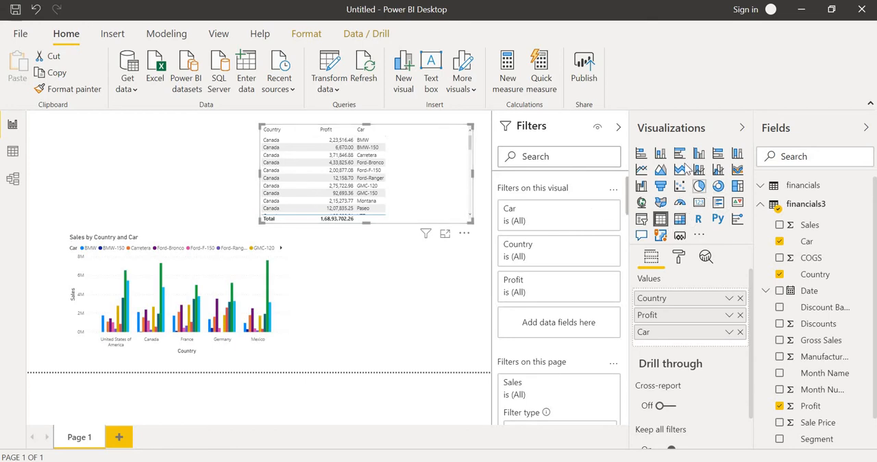
click(641, 154)
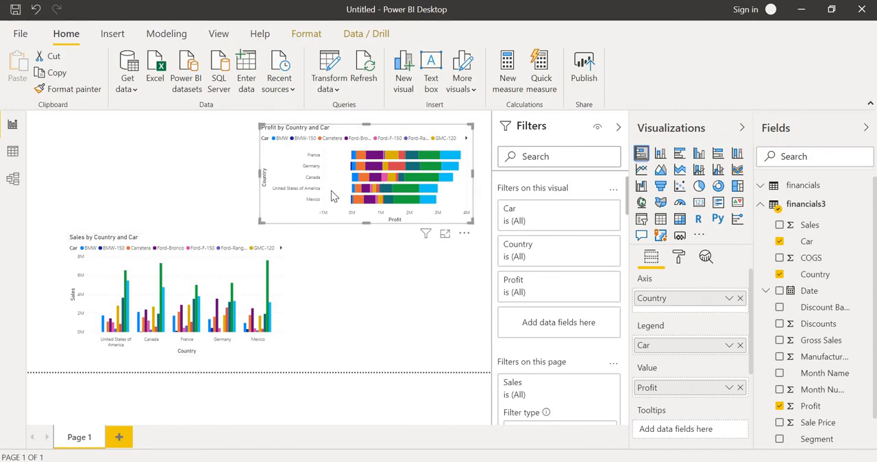
Insert a new table beside the stacked bar chart and add Country to it and to the page-level filters
click(131, 165)
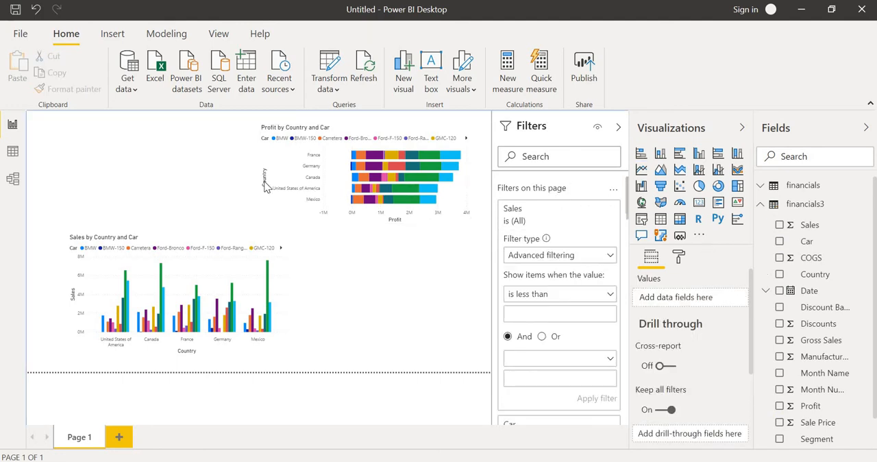
click(660, 220)
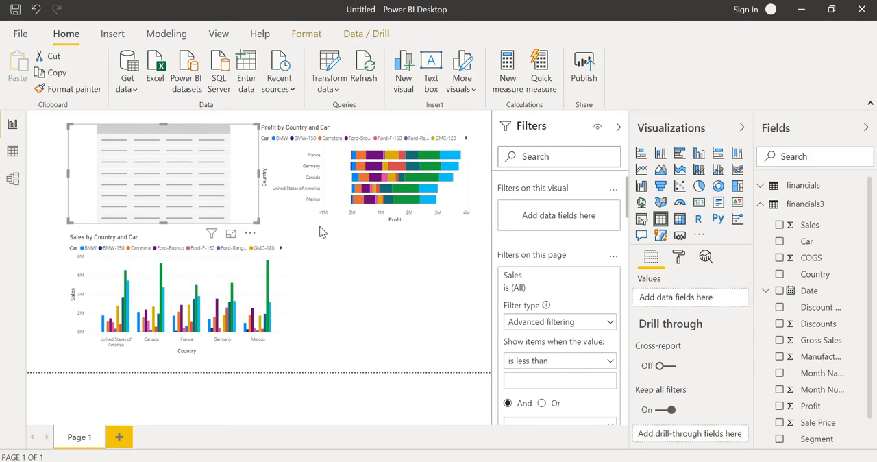
click(781, 276)
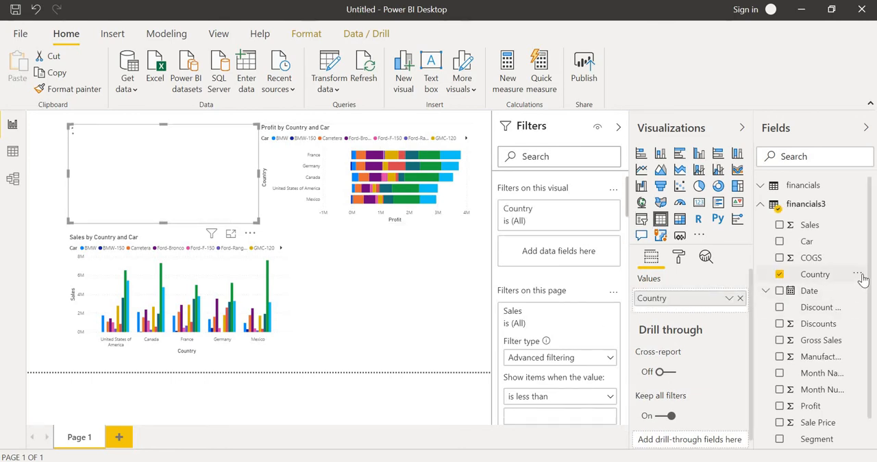
click(862, 277)
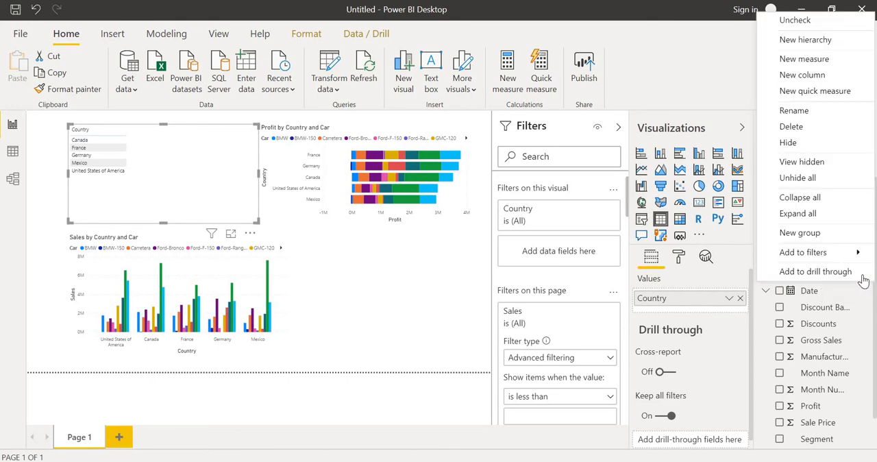
mouse_move(832, 259)
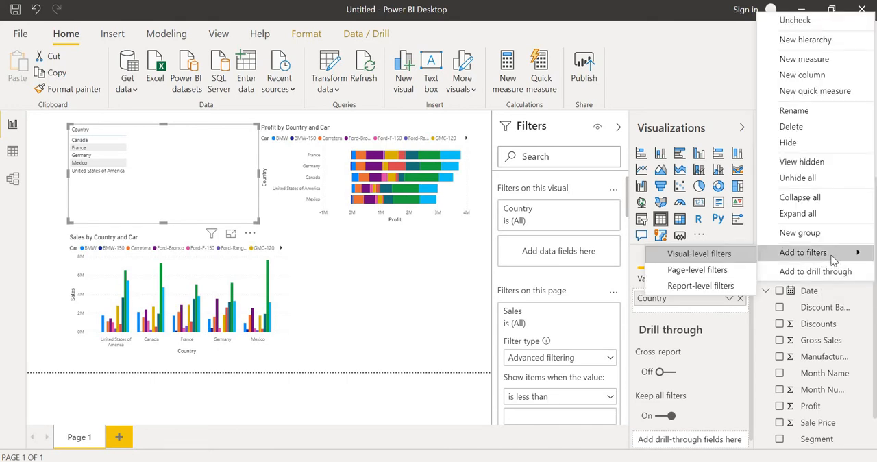
click(714, 271)
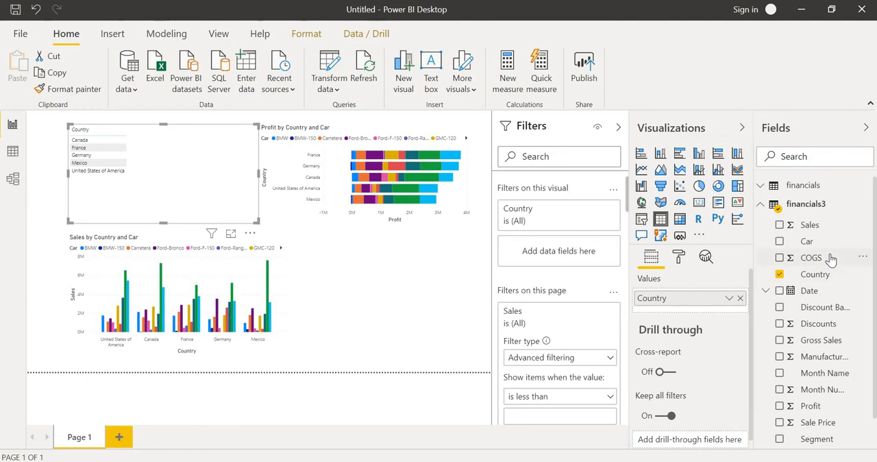
Add the Car field to the new table beside the bar chart and to the page-level filters
click(779, 243)
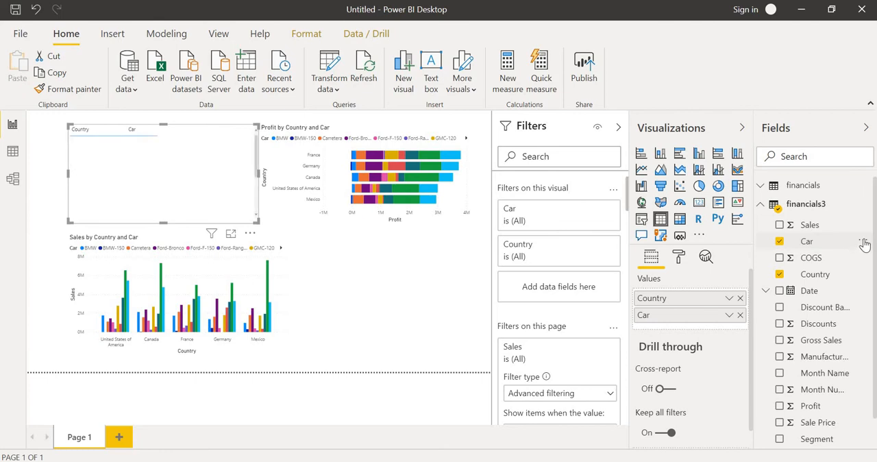
click(863, 244)
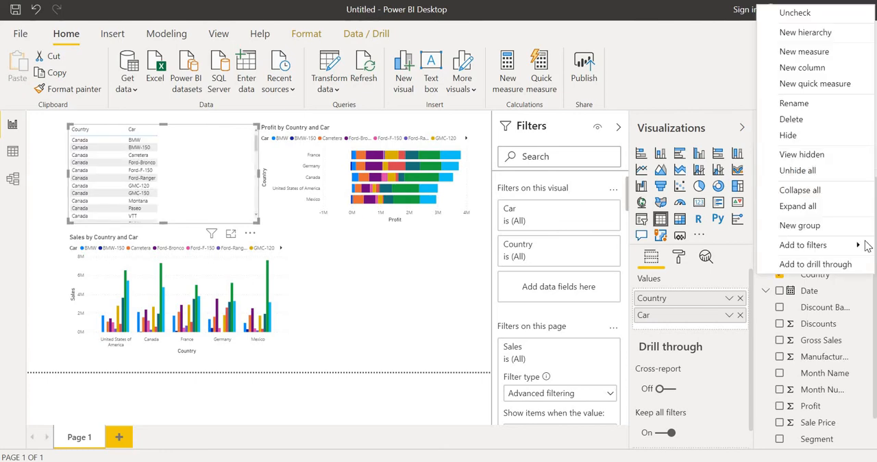
mouse_move(828, 244)
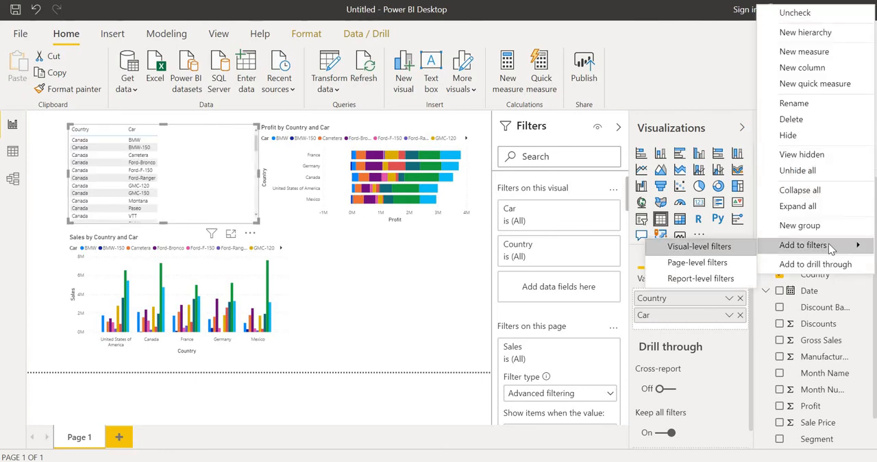
click(694, 265)
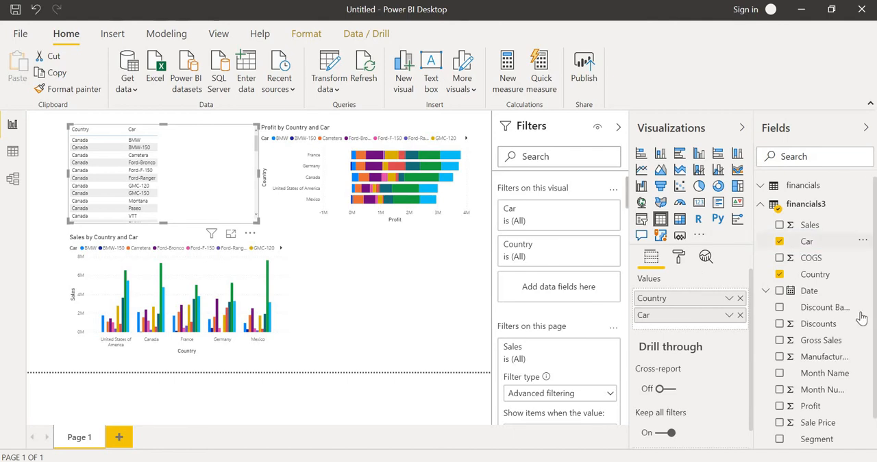
Add the Sale Price field to the new table and bring up the field's options for adding it to filters
click(779, 423)
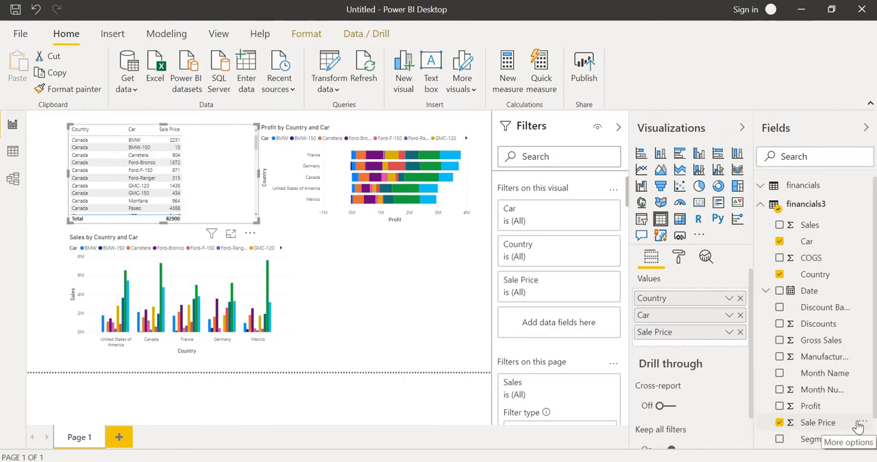
click(860, 423)
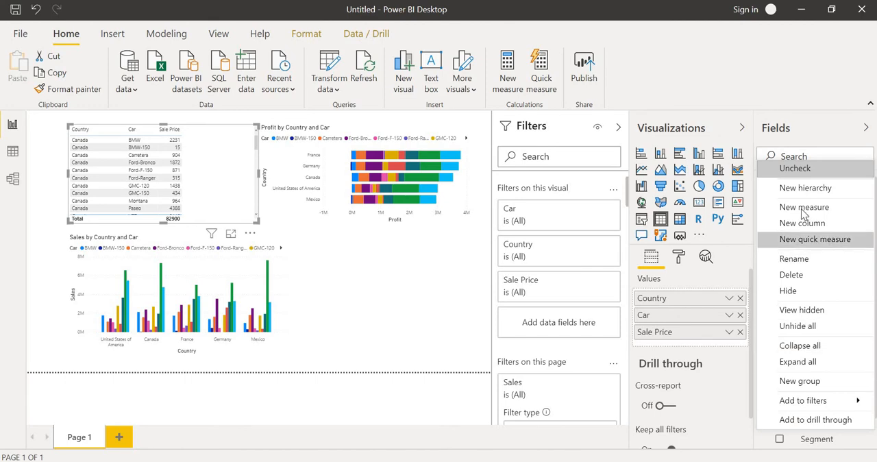
mouse_move(809, 401)
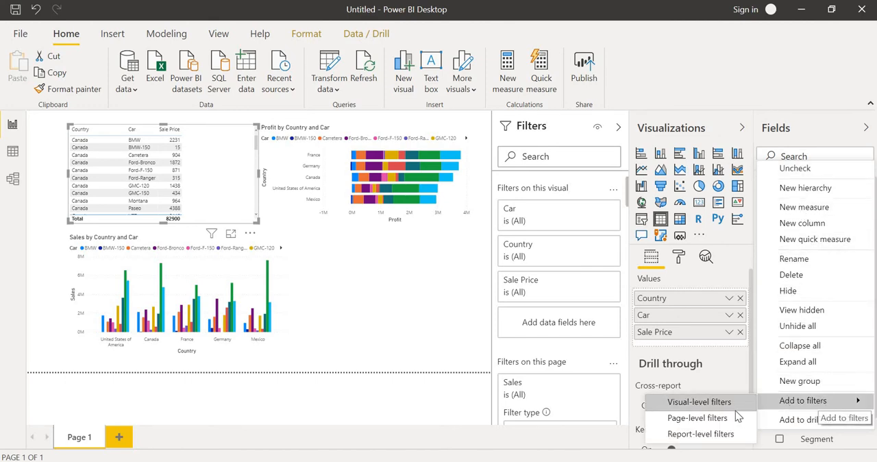
click(397, 231)
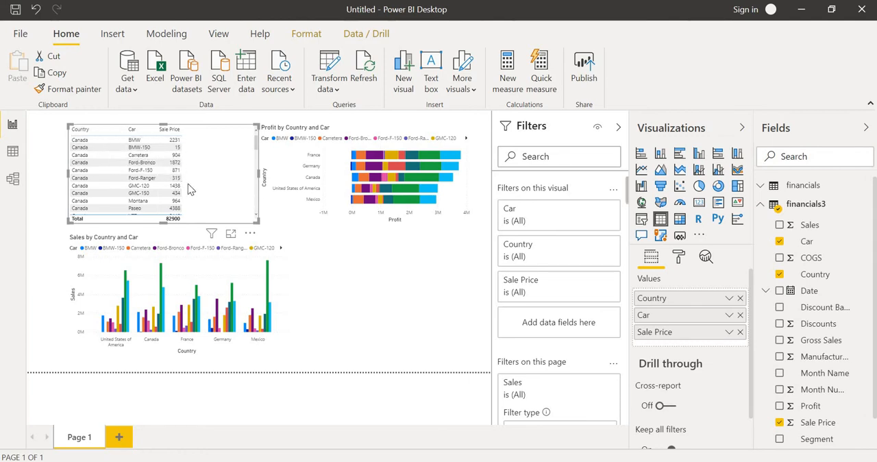
Move the Sale Price table up and away from the bar chart, and convert it into a card visual
drag(188, 183, 163, 179)
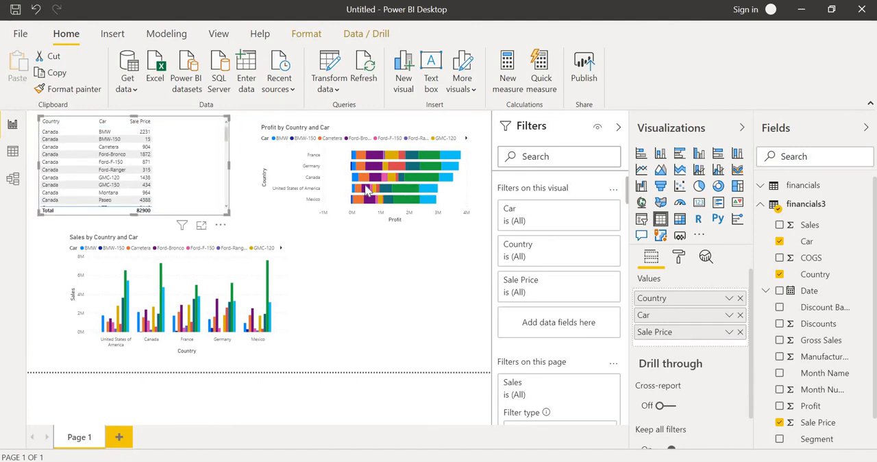
click(241, 279)
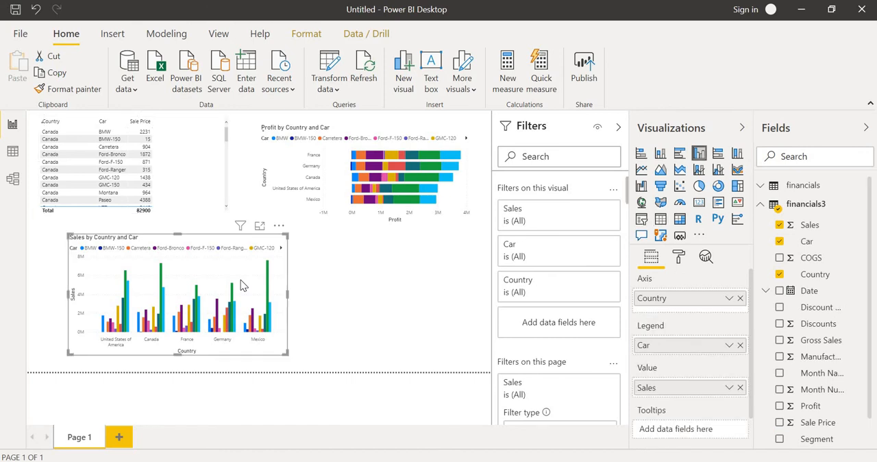
click(373, 190)
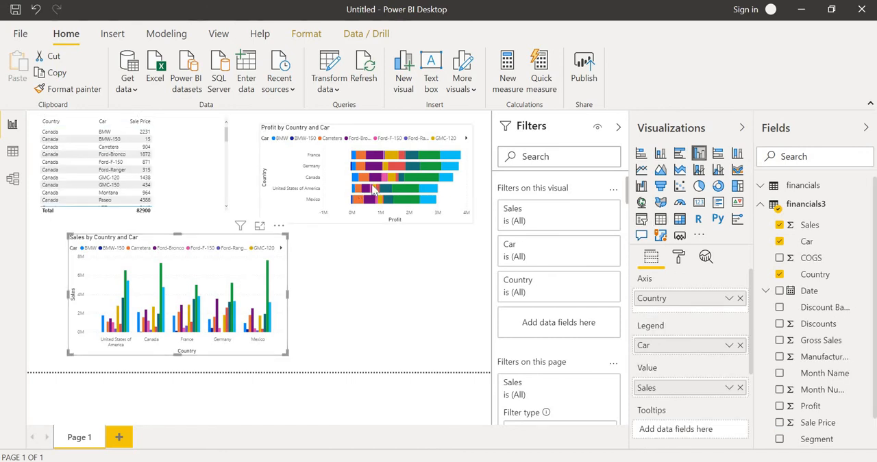
click(149, 181)
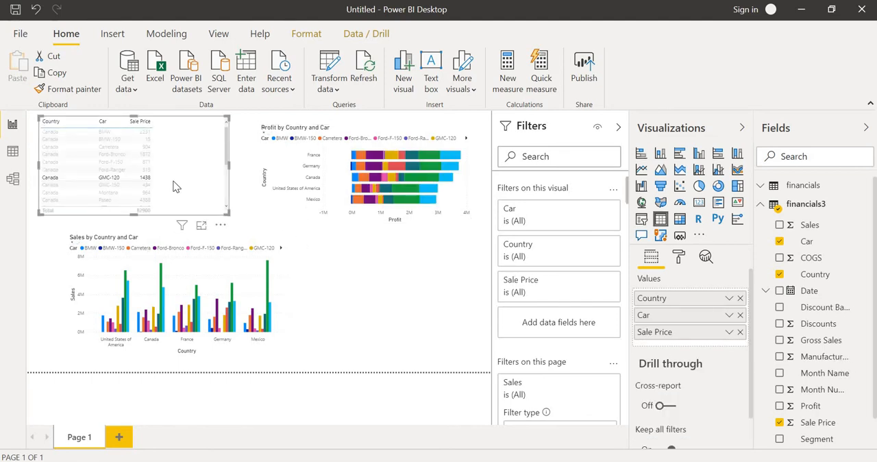
click(173, 187)
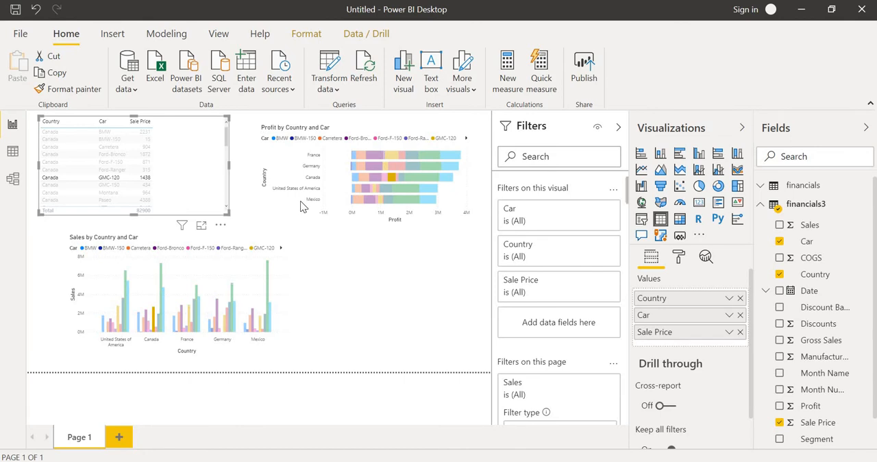
click(700, 204)
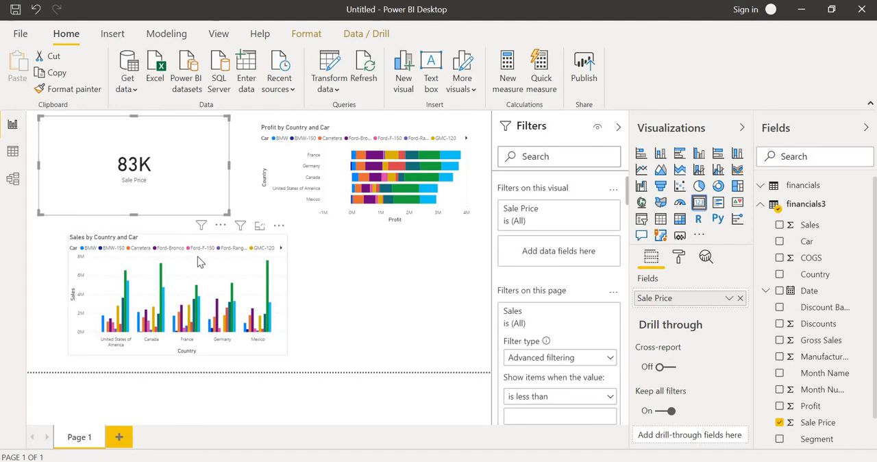
Select the column chart and set the filter type of the Country page-level filter to Basic filtering
click(138, 257)
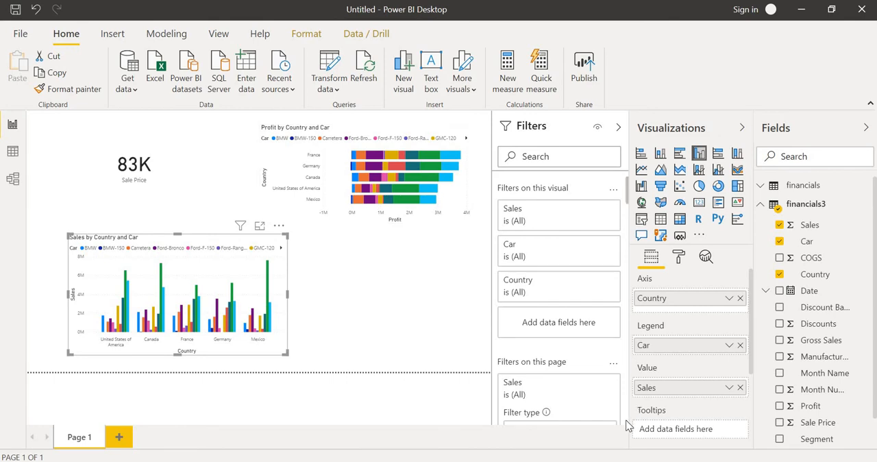
scroll(627, 426, down, 5)
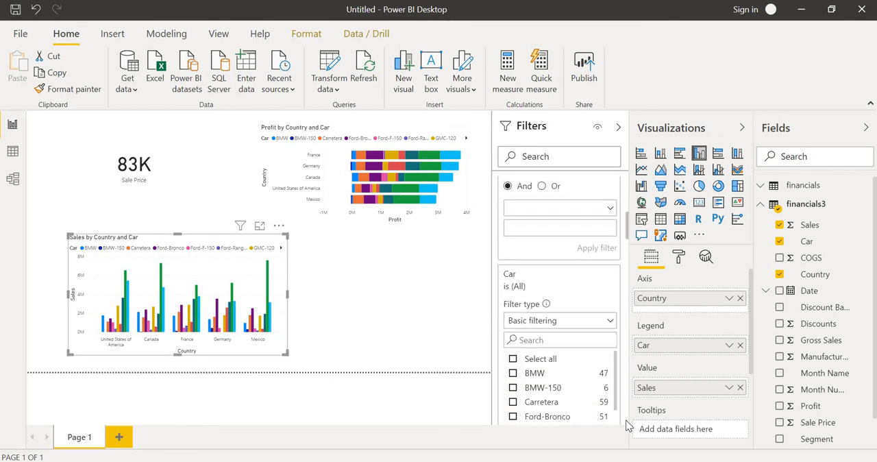
scroll(626, 420, down, 3)
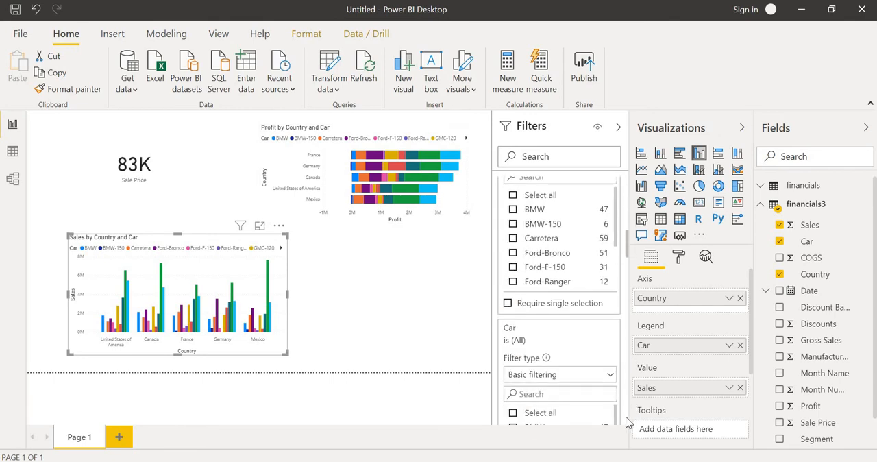
scroll(626, 422, down, 4)
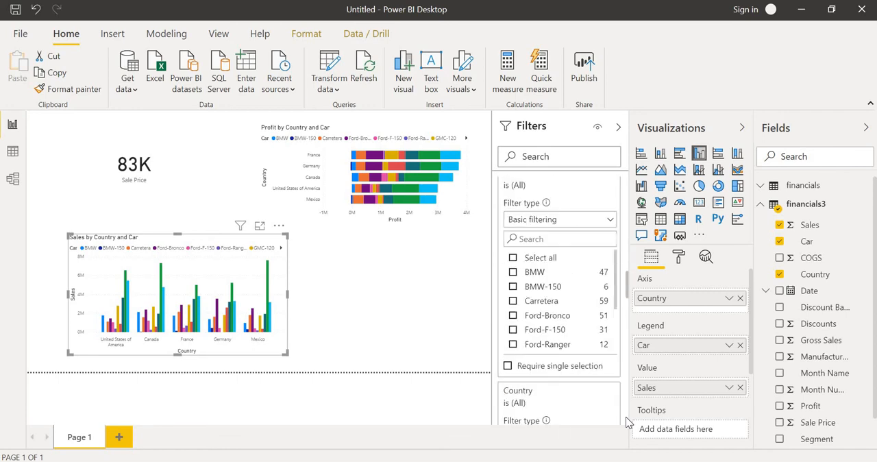
scroll(628, 420, down, 3)
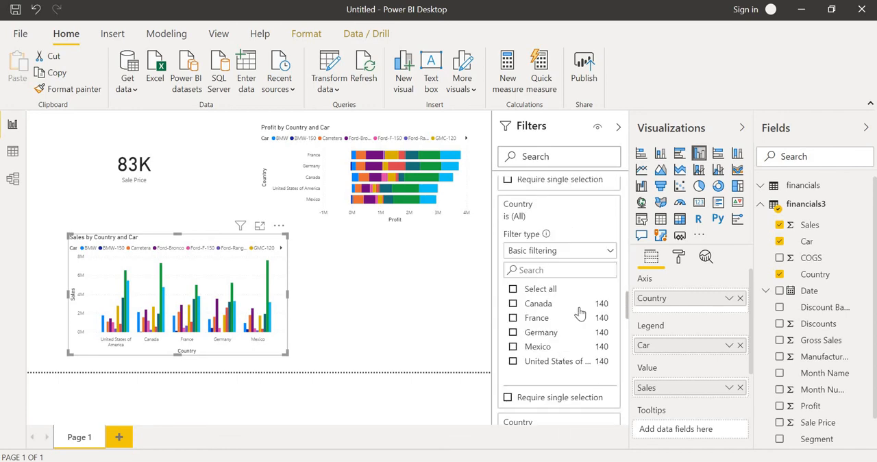
click(601, 254)
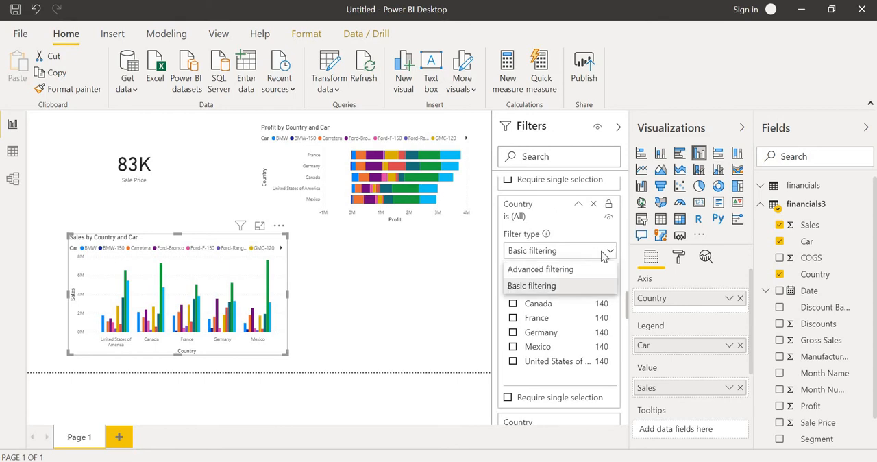
click(562, 286)
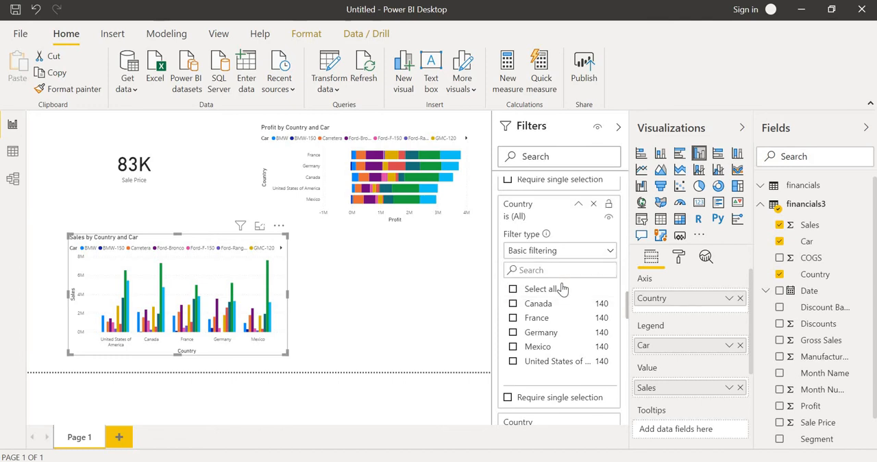
Filter the whole page to Germany with the Country page-level filter and to BMW with the Car page-level filter
click(513, 332)
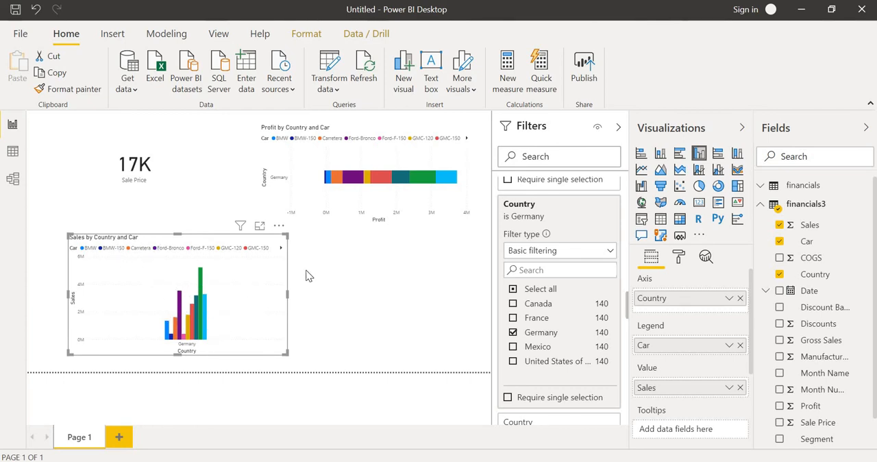
click(300, 137)
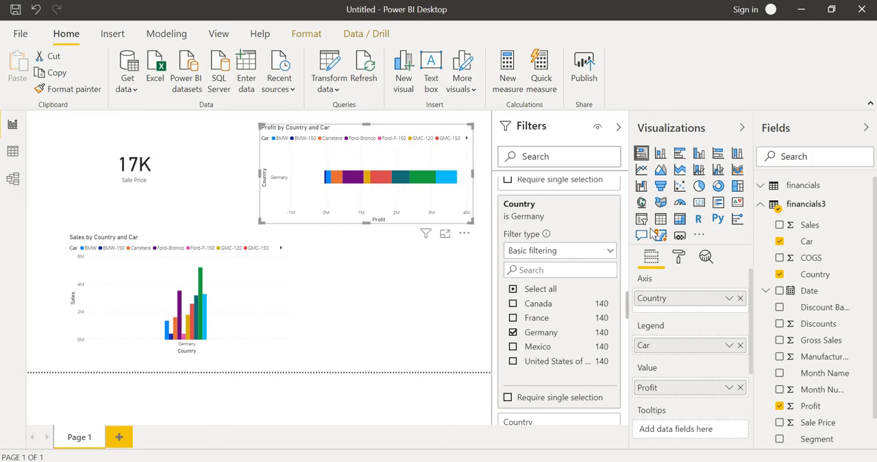
scroll(625, 216, up, 3)
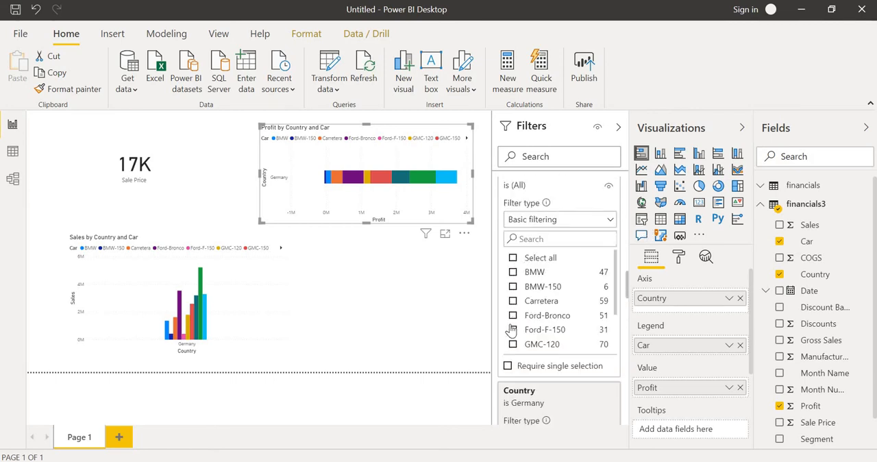
click(512, 272)
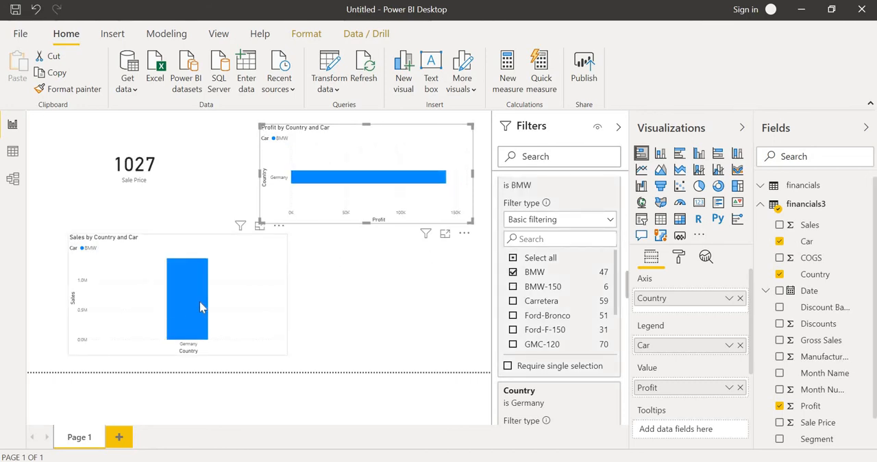
mouse_move(200, 306)
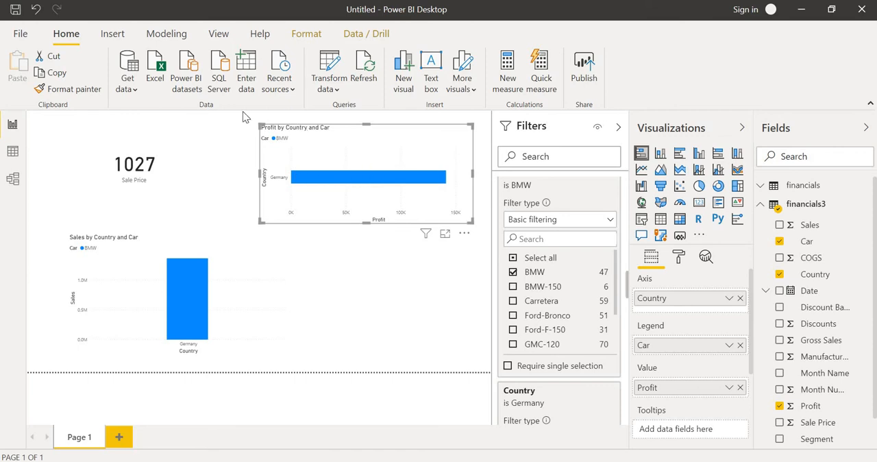
Check how the page-level filters affect the Sale Price card, the profit bar chart and the sales column chart
click(184, 154)
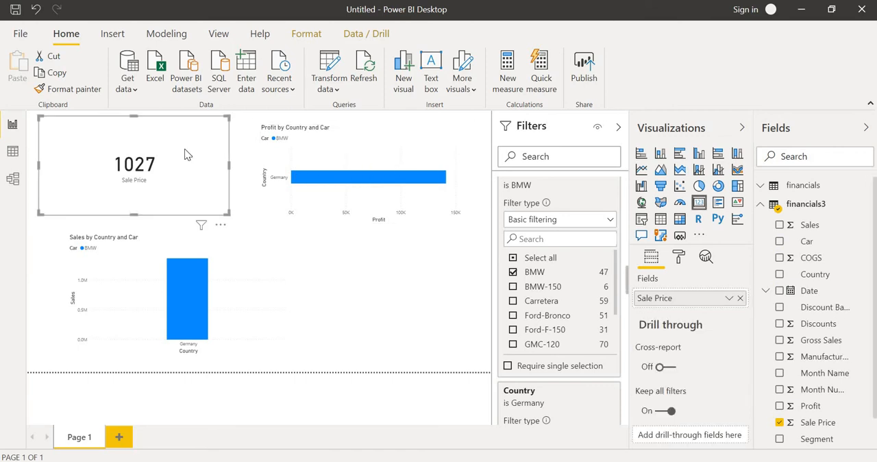
click(403, 186)
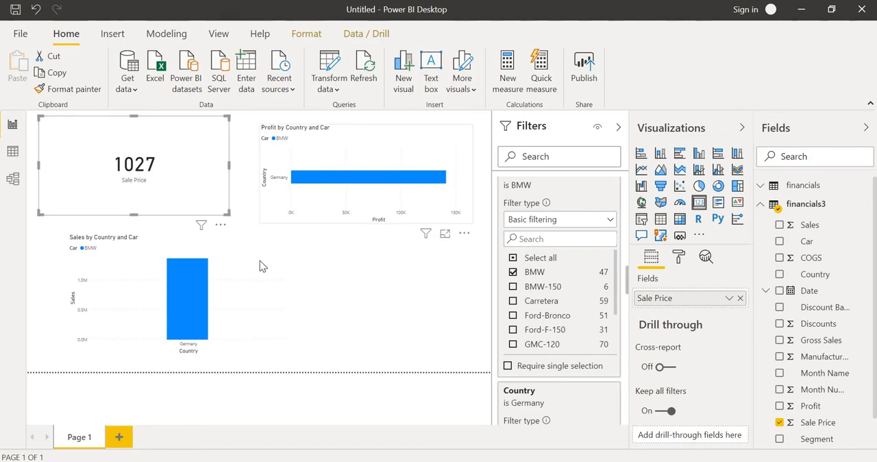
click(226, 299)
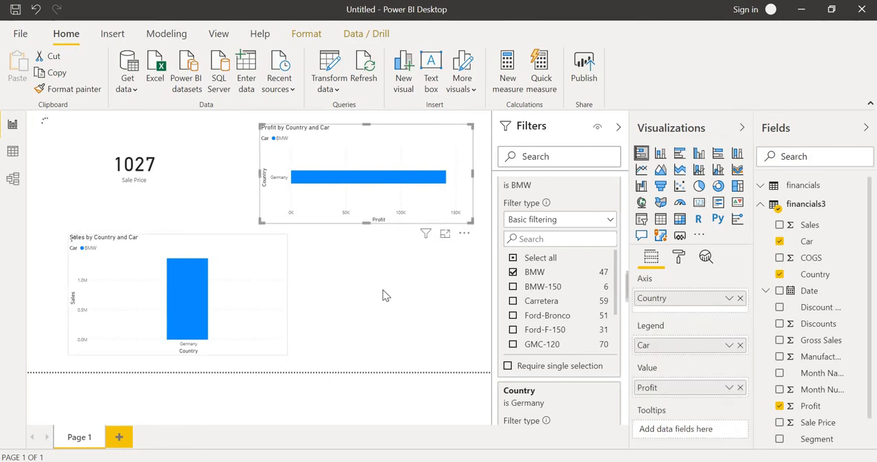
click(401, 218)
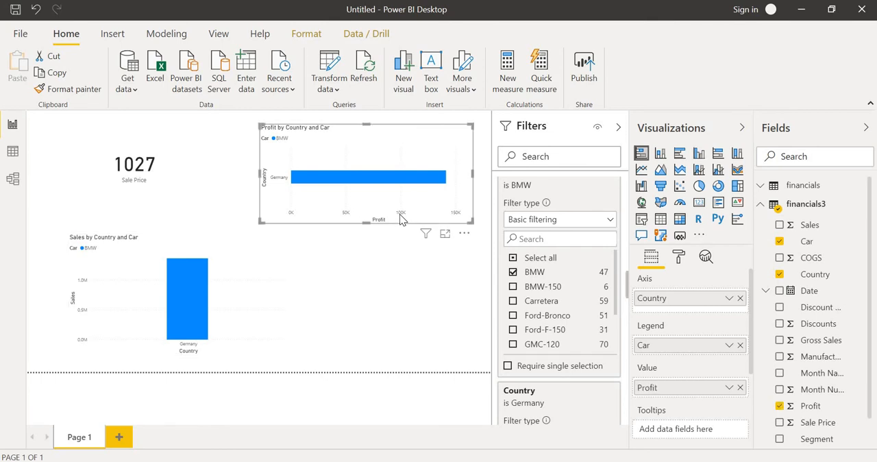
click(232, 183)
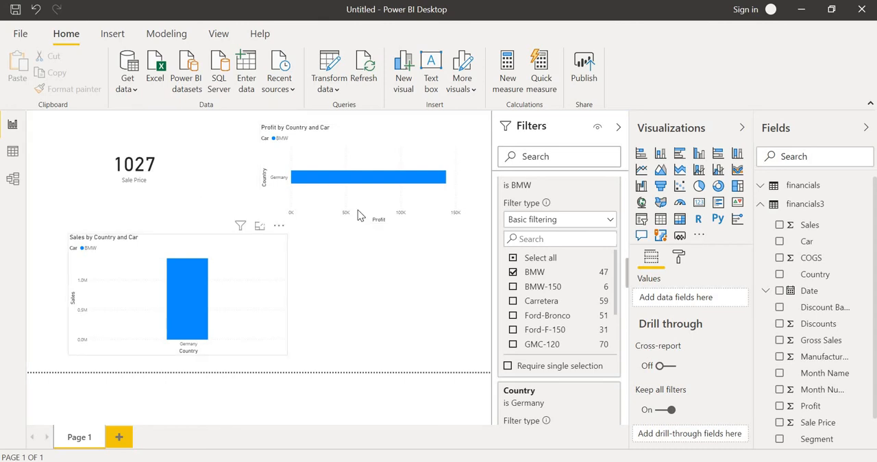
Add a second report page and place an empty table visual on it, moved away from the canvas corner
click(121, 438)
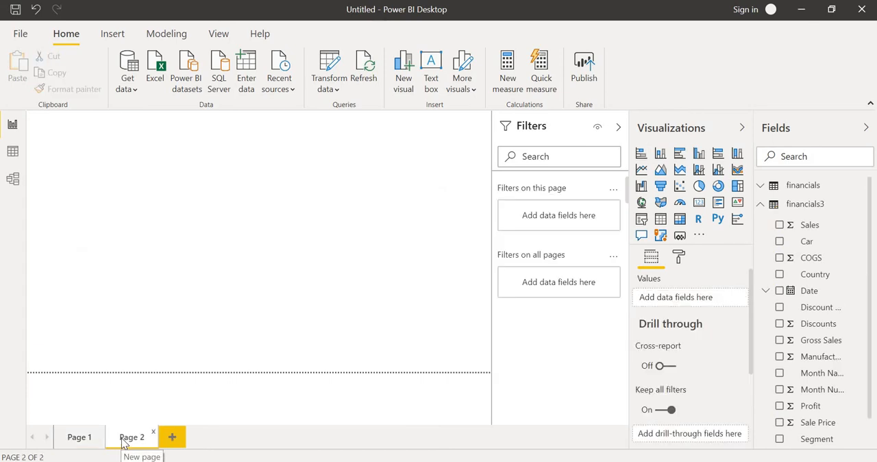
click(77, 437)
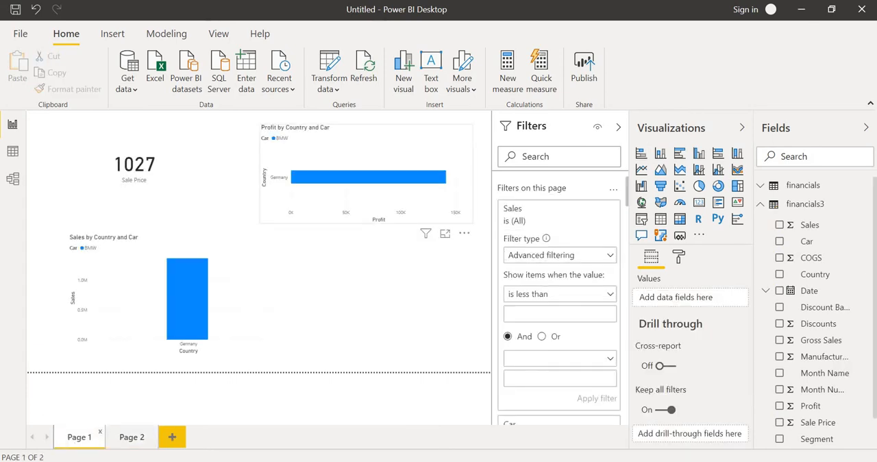
click(134, 438)
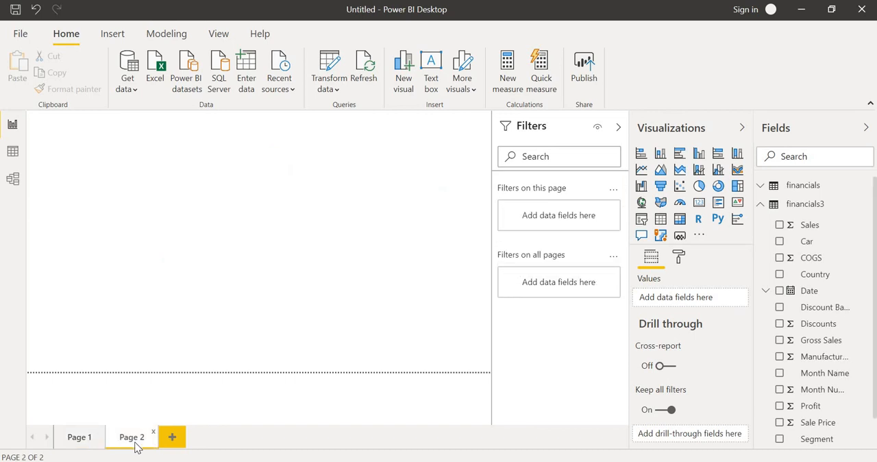
click(658, 224)
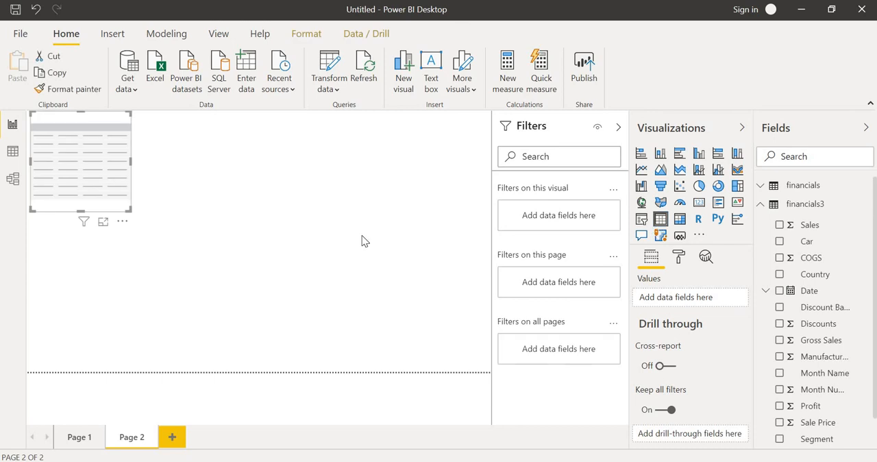
drag(118, 195, 182, 249)
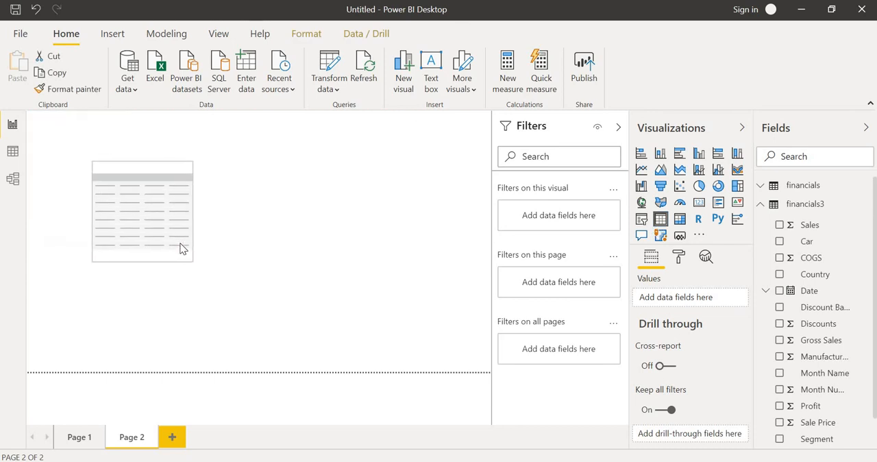
Add the Country field of financials3 to the table on Page 2 and to that page's page-level filters
click(780, 274)
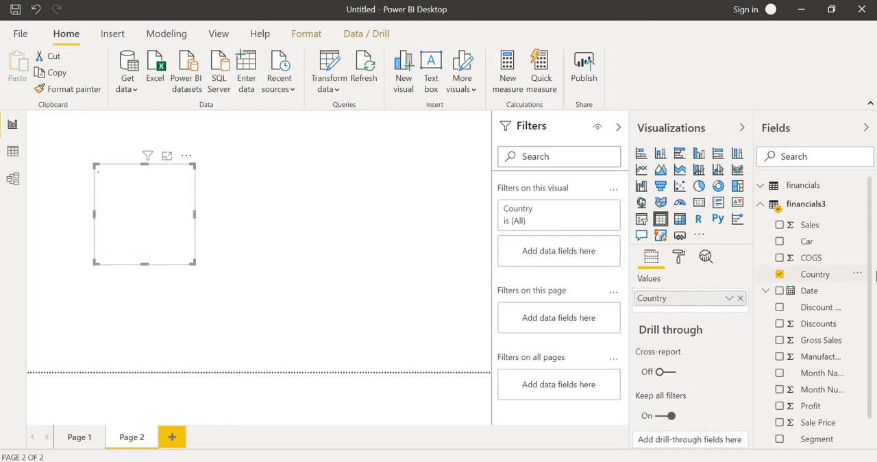
click(863, 274)
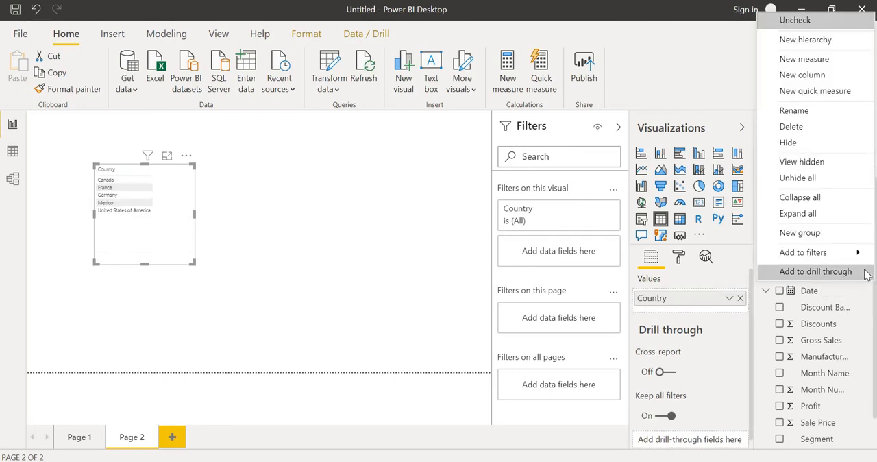
mouse_move(841, 256)
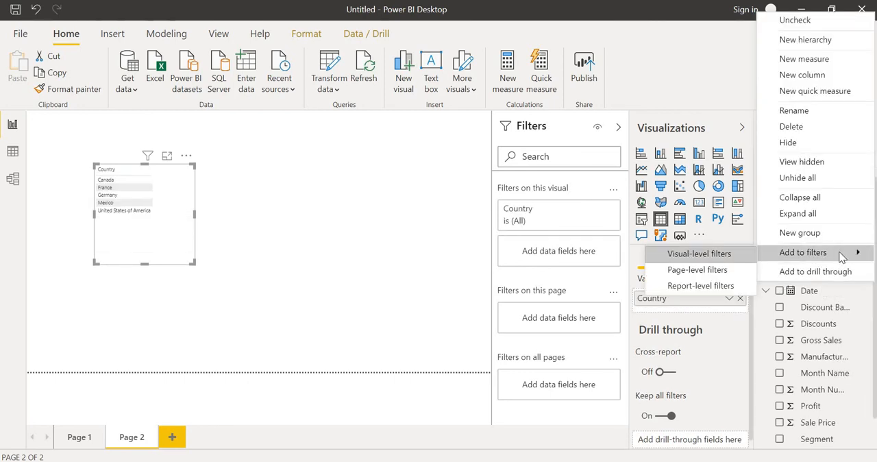
click(708, 269)
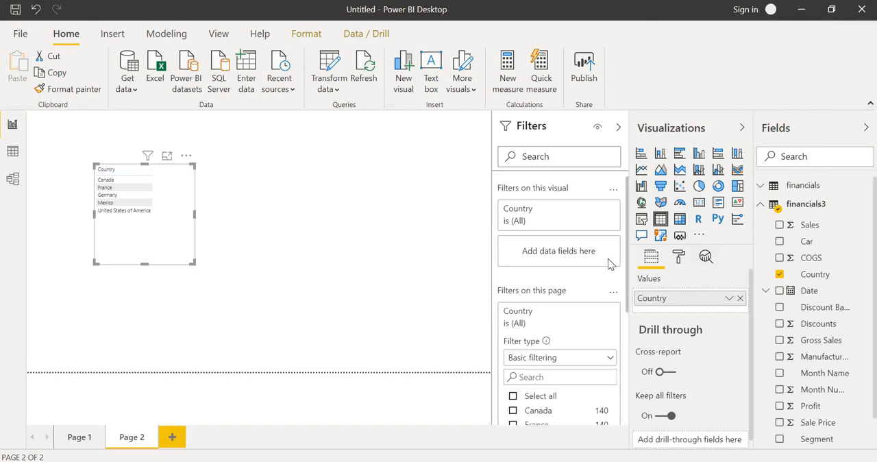
Add the Sales field to the table on Page 2 and to the page-level filters
click(780, 226)
click(859, 227)
mouse_move(823, 248)
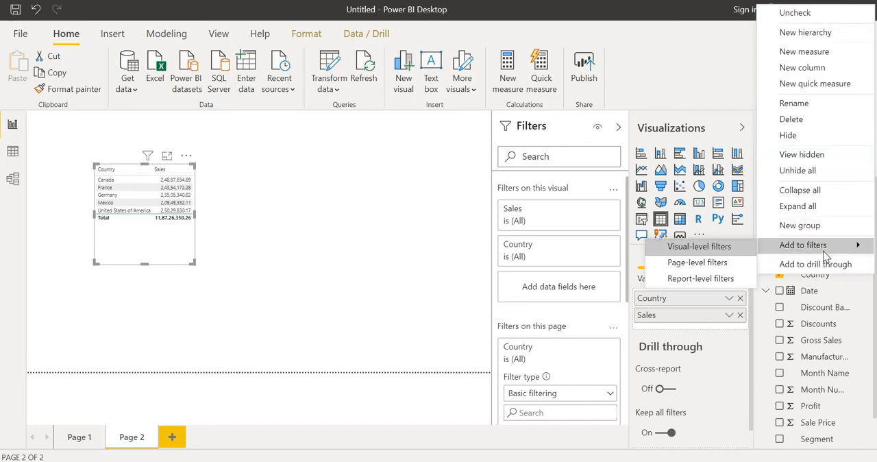
click(722, 263)
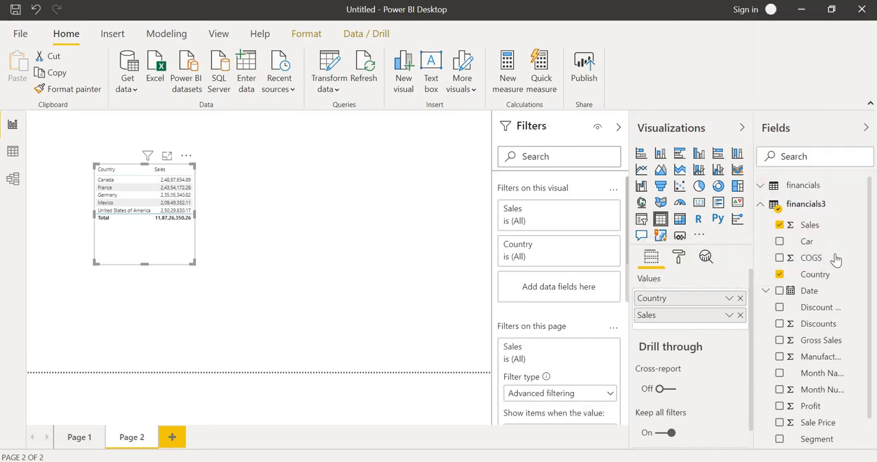
Add the Car field to the table on Page 2 and to the page-level filters
click(782, 244)
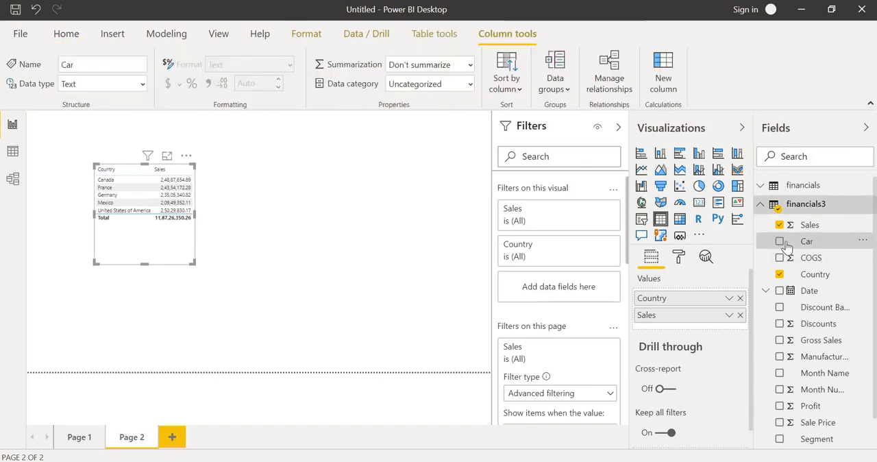
click(780, 242)
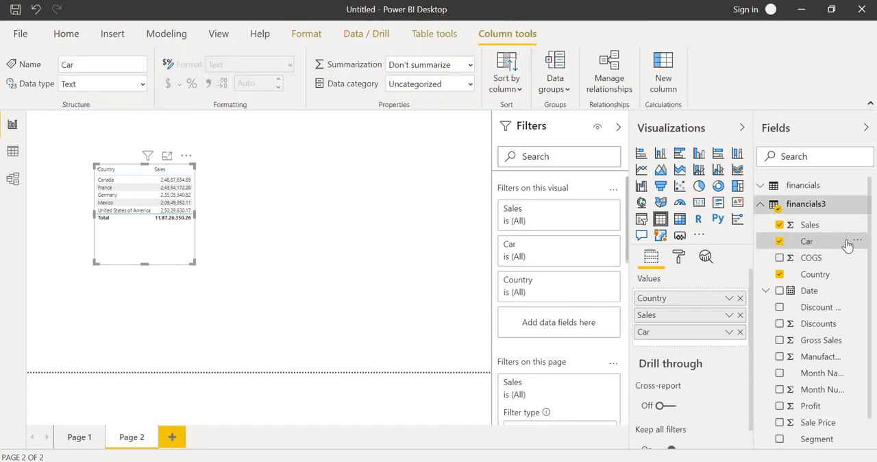
click(858, 242)
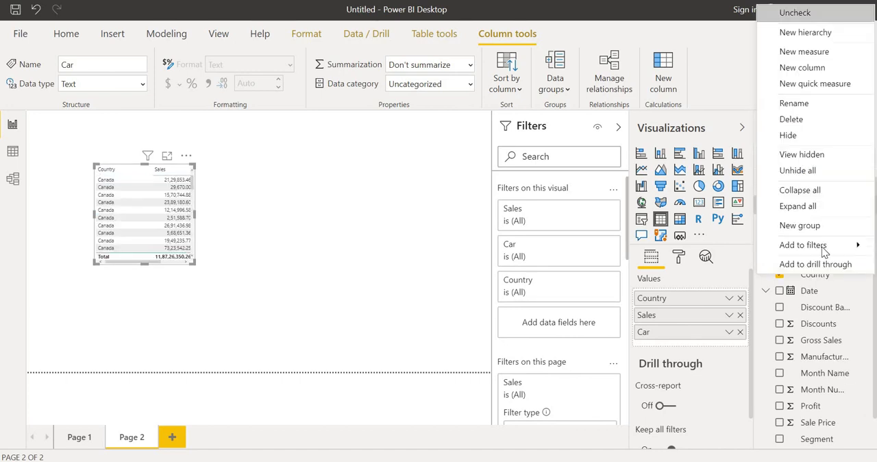
mouse_move(797, 244)
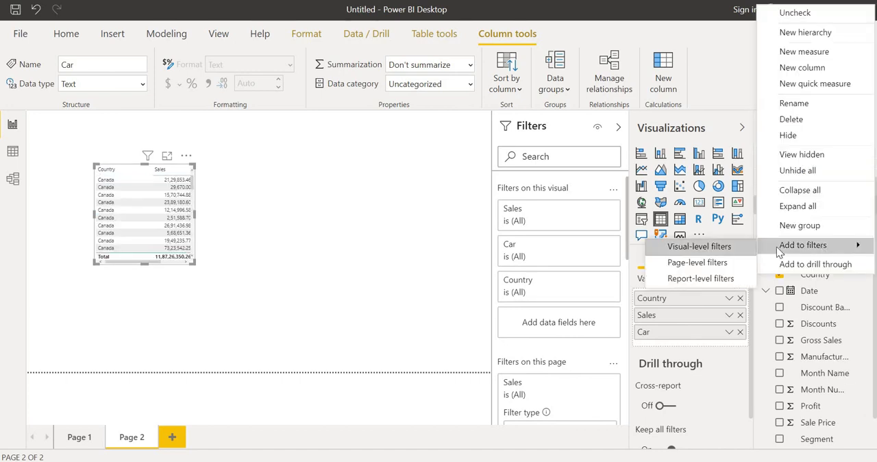
click(736, 258)
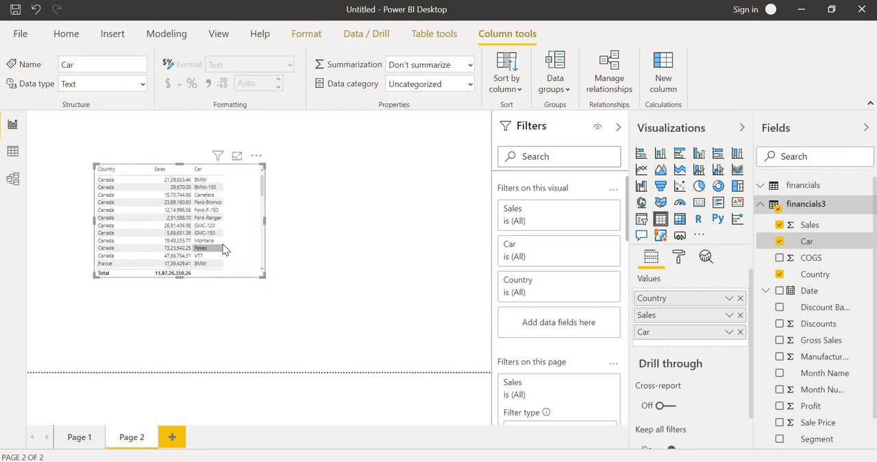
Convert the Country, Sales and Car table on Page 2 into a clustered column chart and enlarge it slightly
click(220, 241)
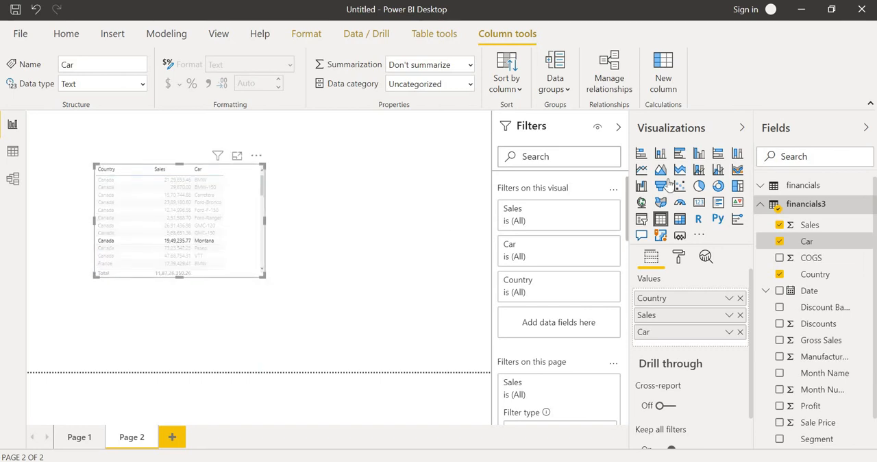
click(702, 158)
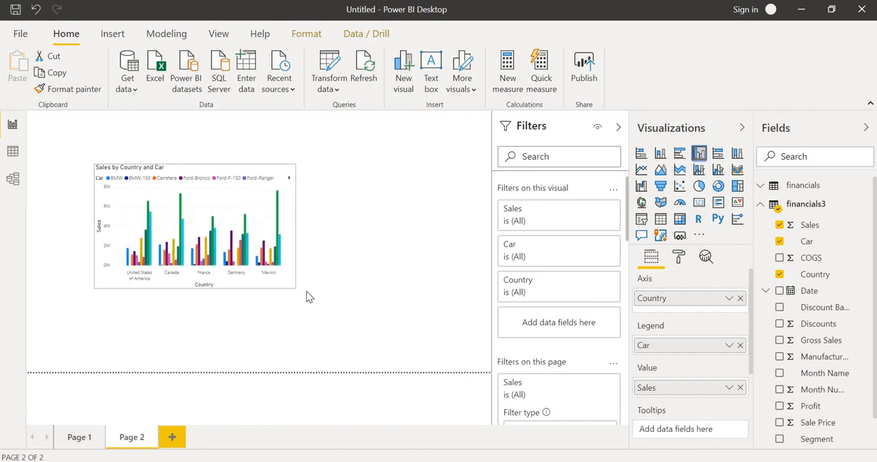
click(181, 201)
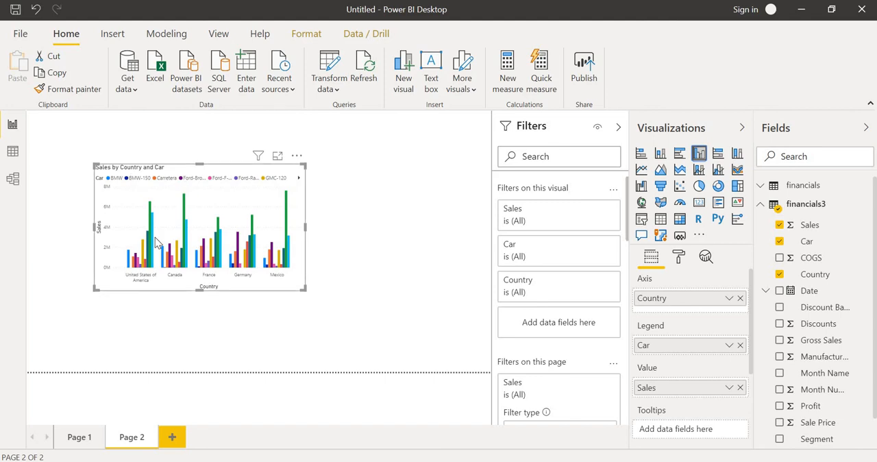
Set the page-level Country filter on Page 1 to Mexico only and check the bar and column charts
click(81, 444)
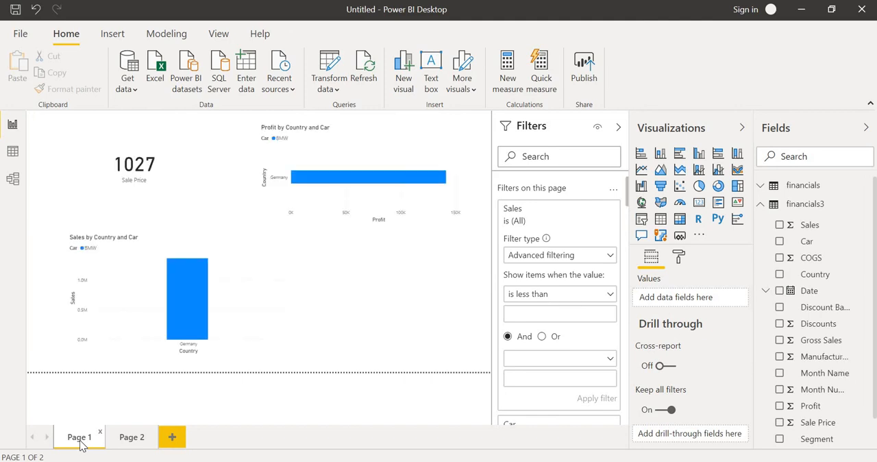
click(130, 437)
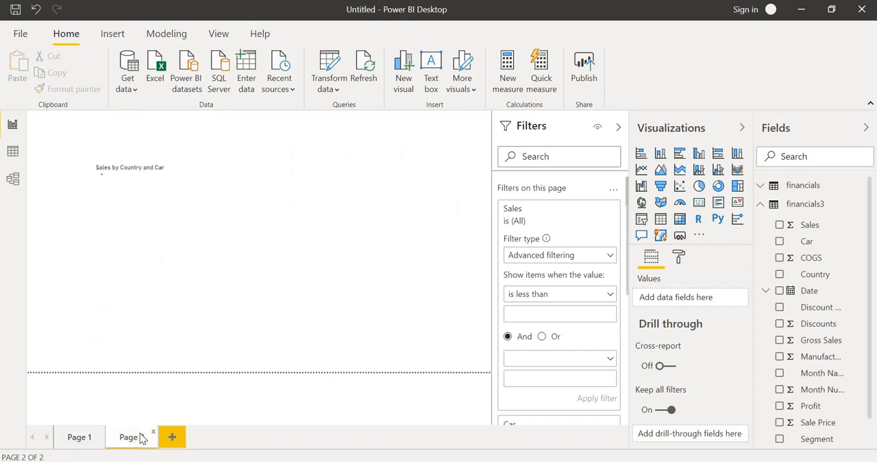
click(79, 437)
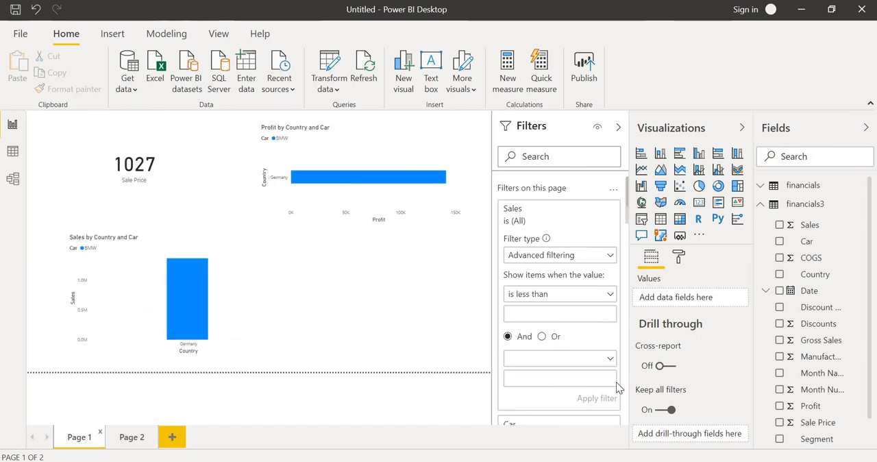
scroll(625, 416, down, 5)
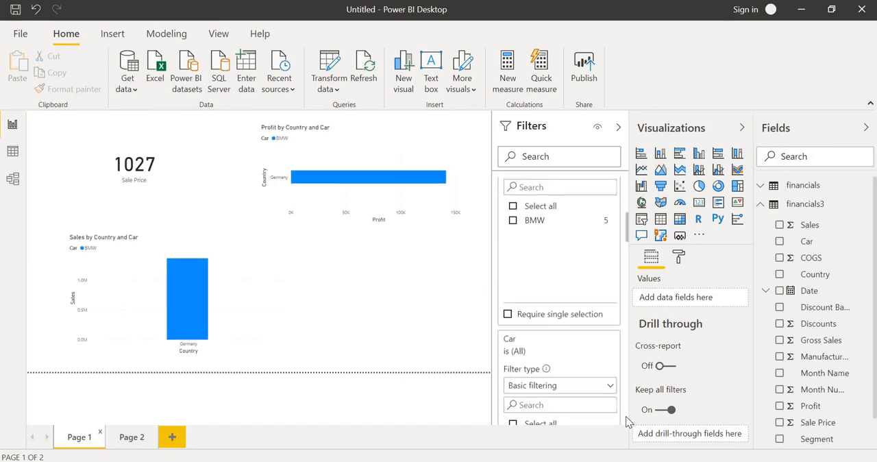
scroll(626, 415, down, 5)
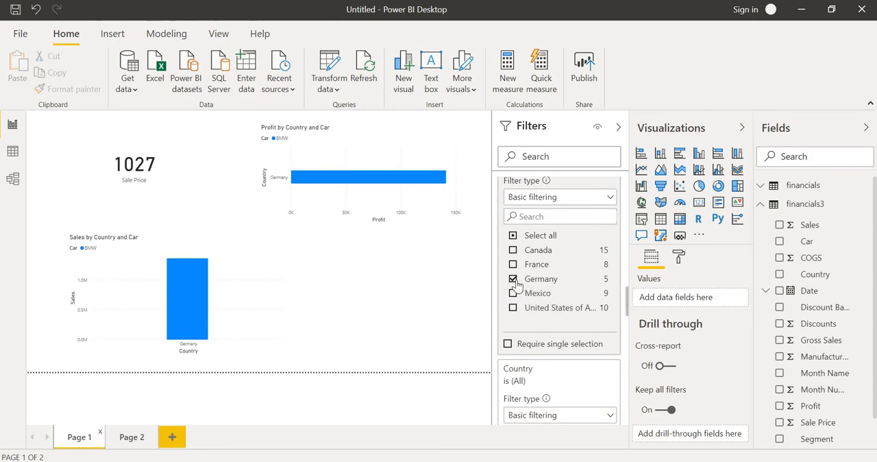
click(515, 280)
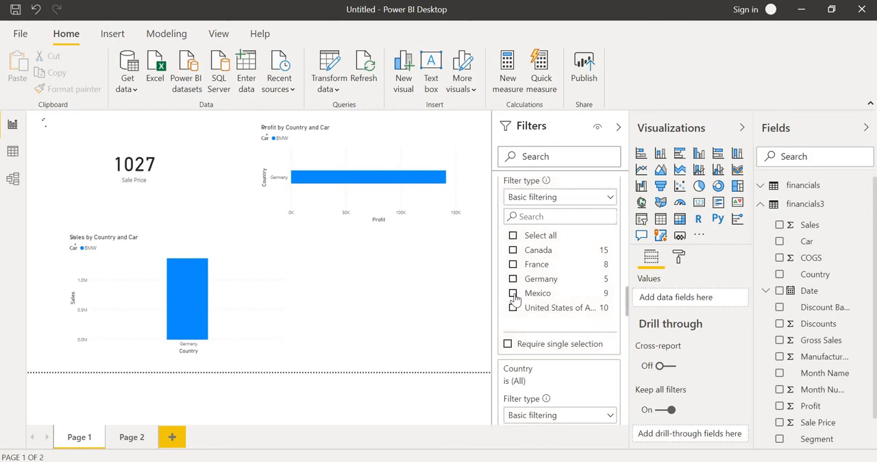
click(513, 294)
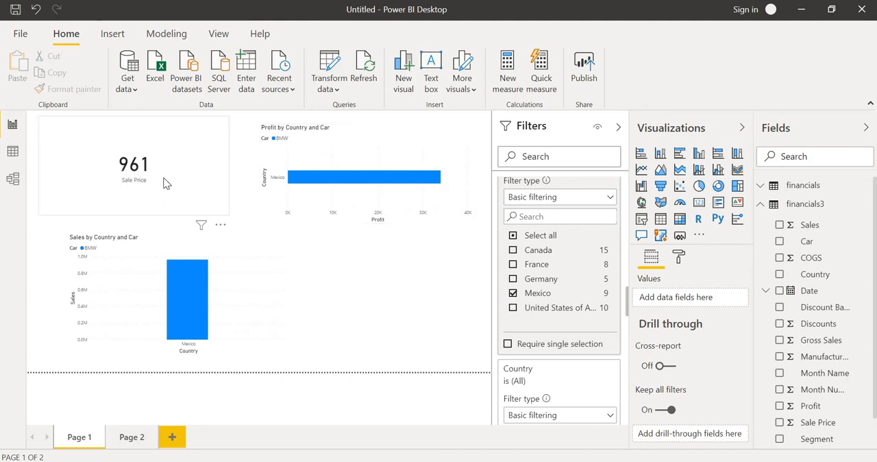
click(313, 177)
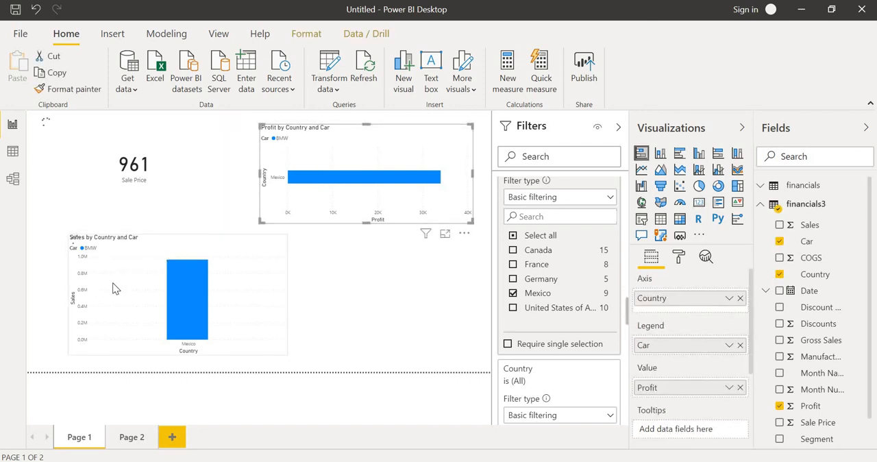
click(90, 282)
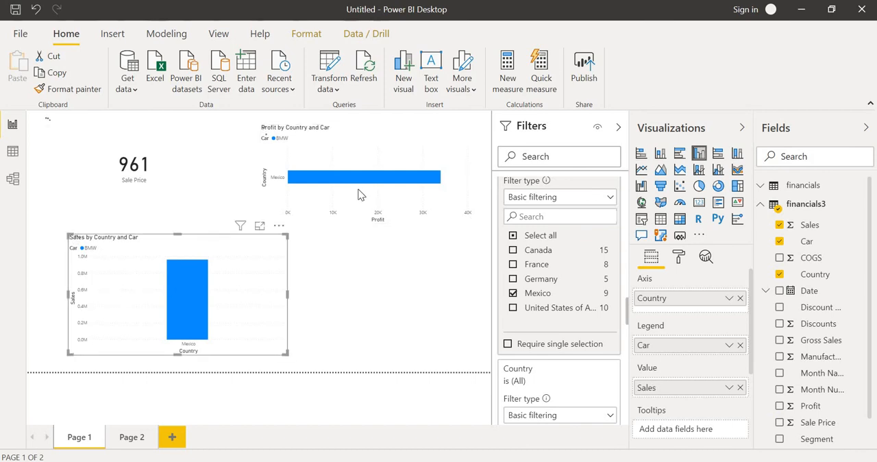
Set the page-level Car filter on Page 1 to Ford-F-150 only and check the page's visuals
click(626, 204)
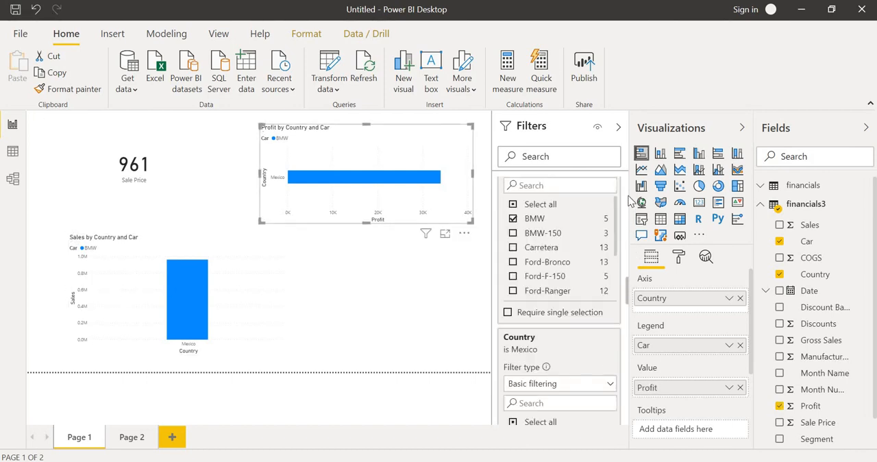
click(513, 219)
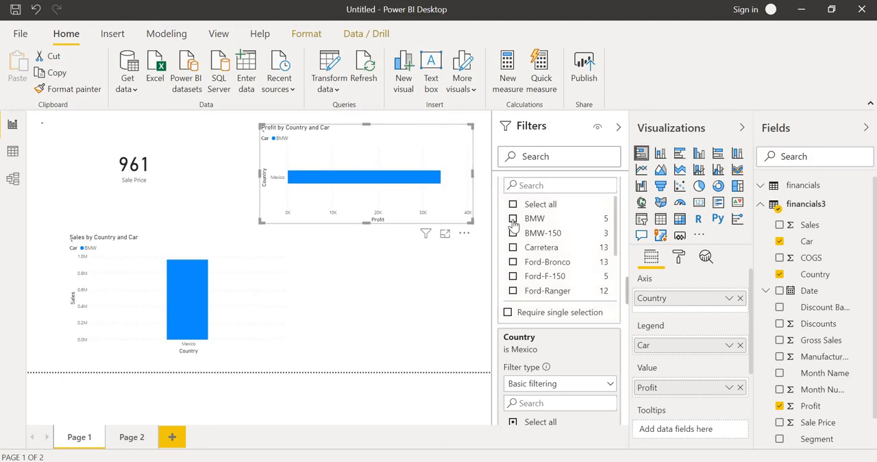
click(512, 276)
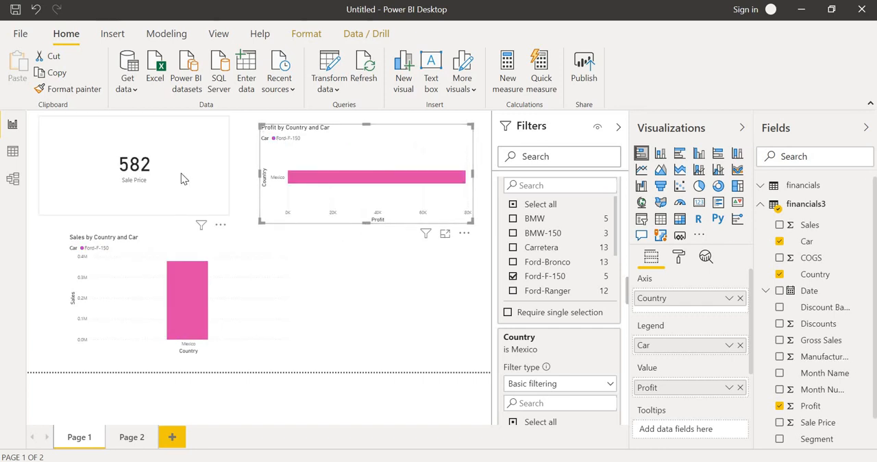
click(333, 188)
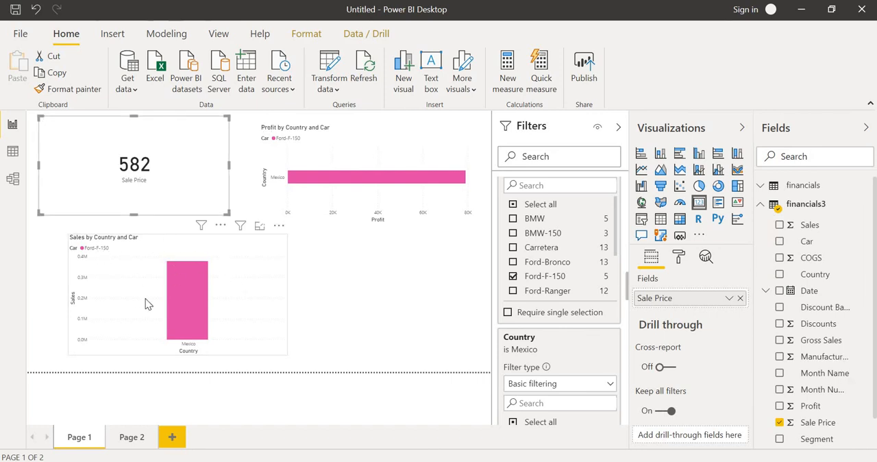
click(385, 187)
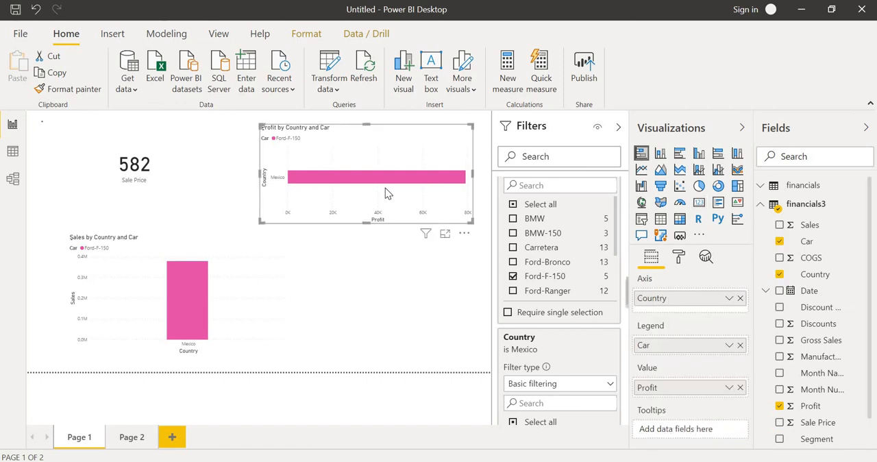
click(154, 197)
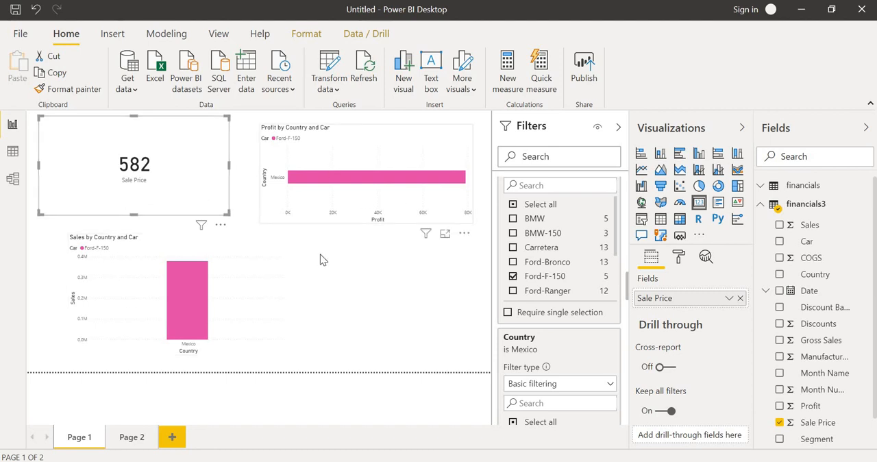
Set the page-level Country filter on Page 2 to Canada only
click(137, 437)
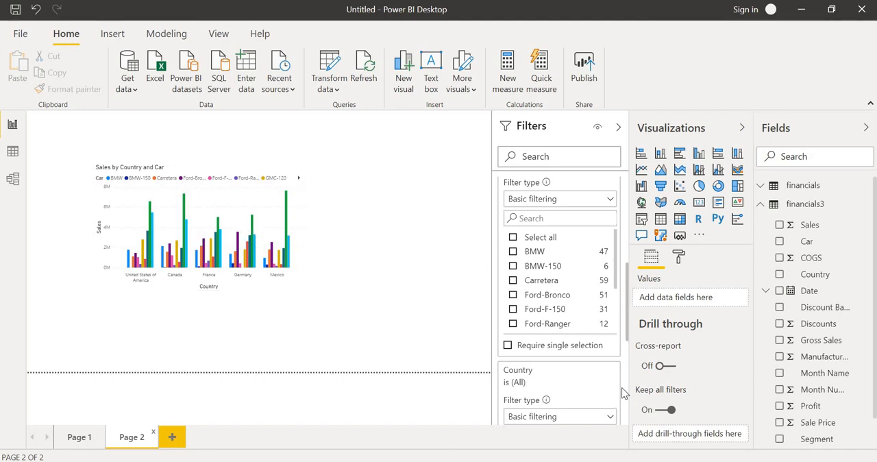
scroll(629, 409, down, 5)
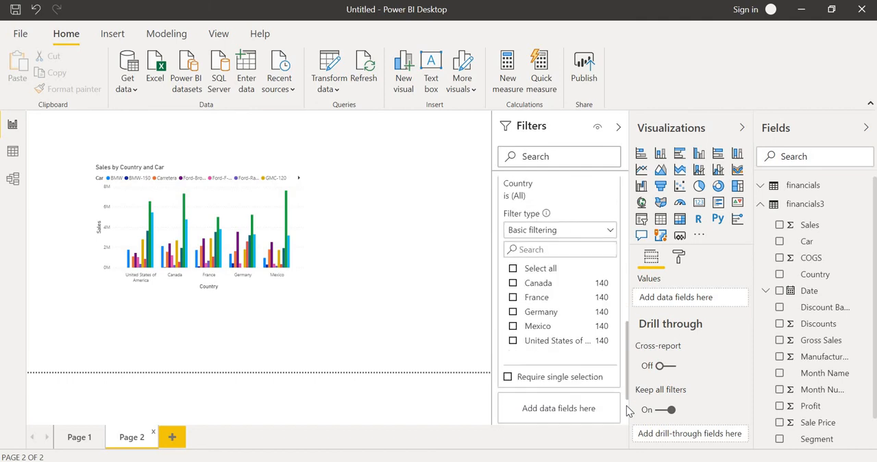
click(513, 283)
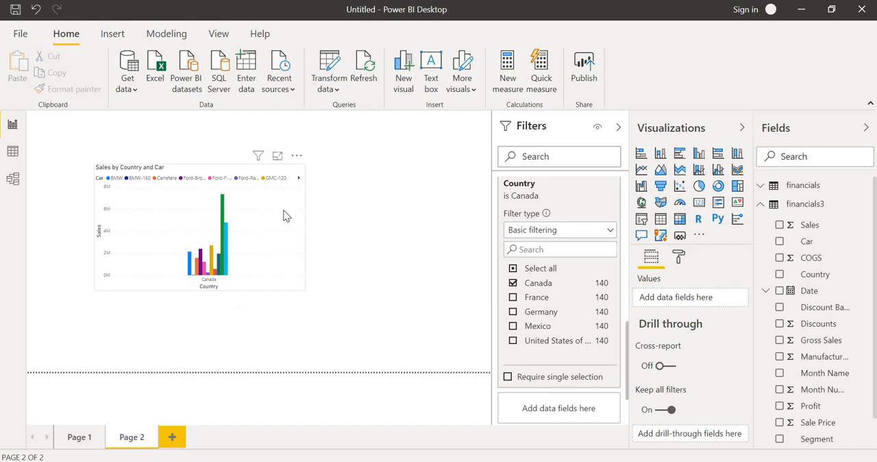
Compare the visuals and page-level filters of Page 1 and Page 2, and minimize the report window
click(79, 439)
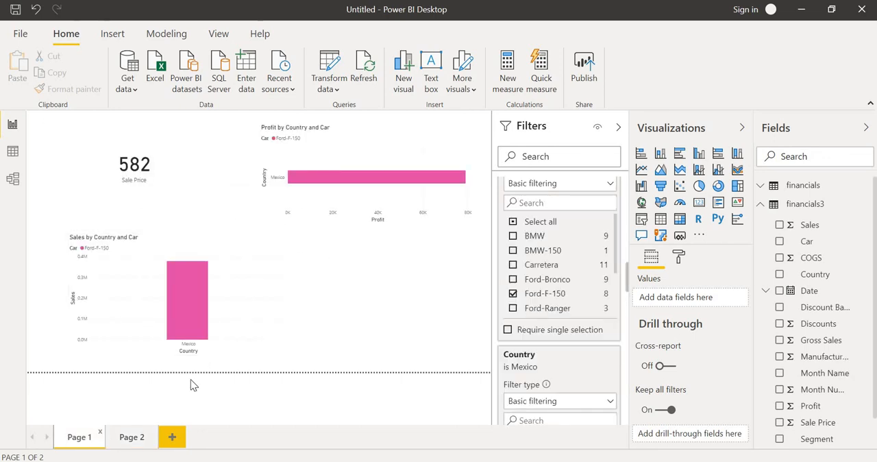
click(130, 437)
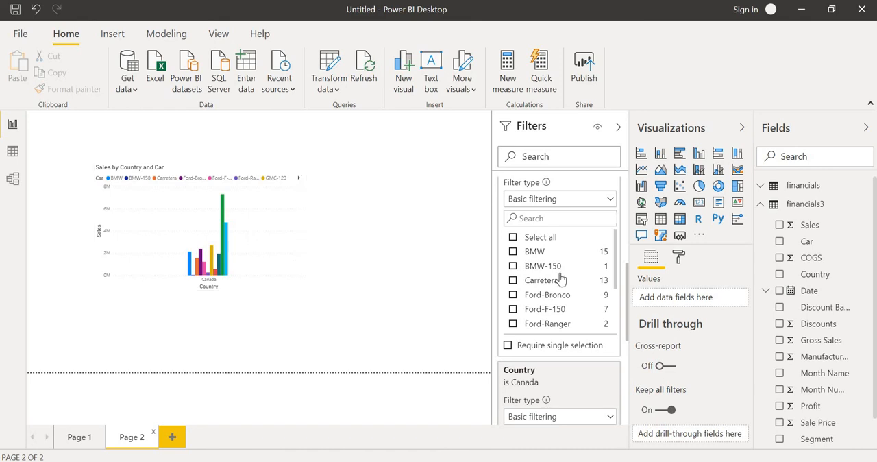
click(89, 435)
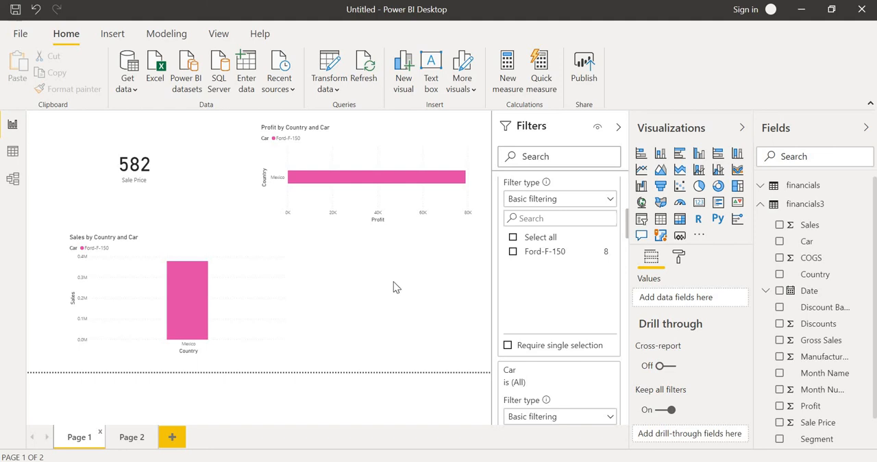
click(202, 211)
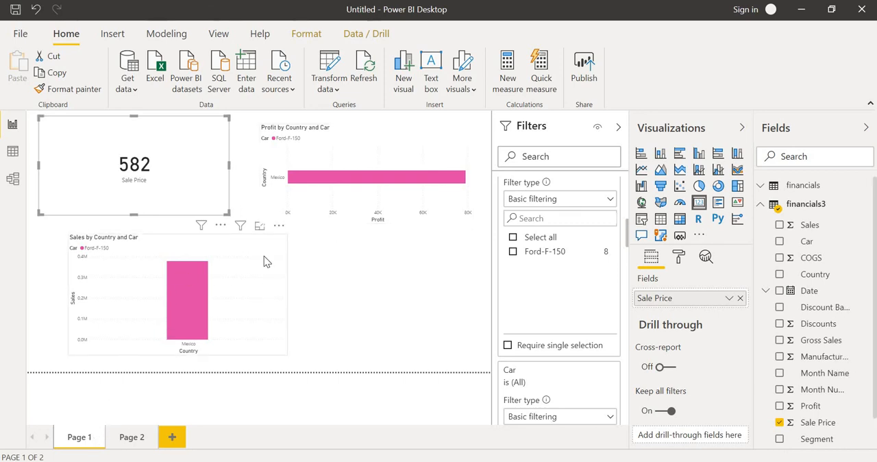
click(129, 437)
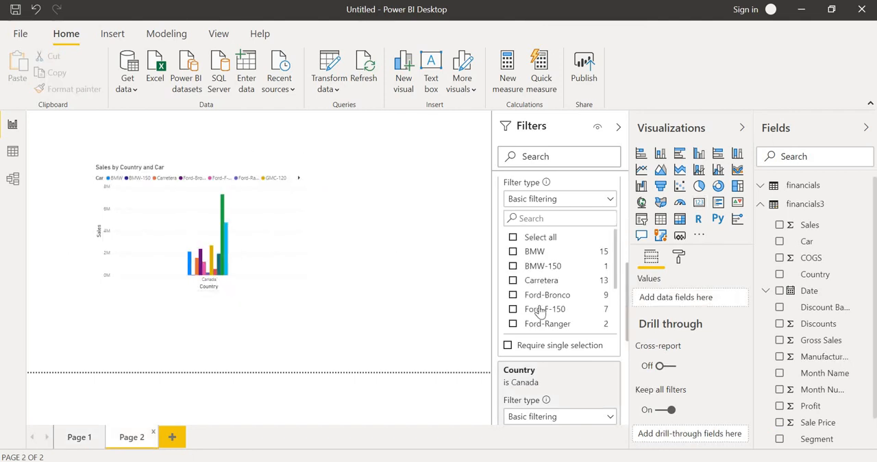
click(79, 438)
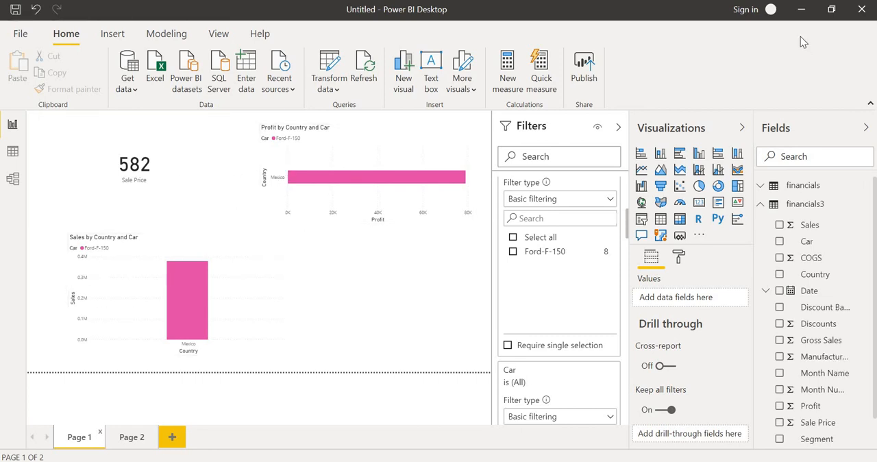
click(801, 14)
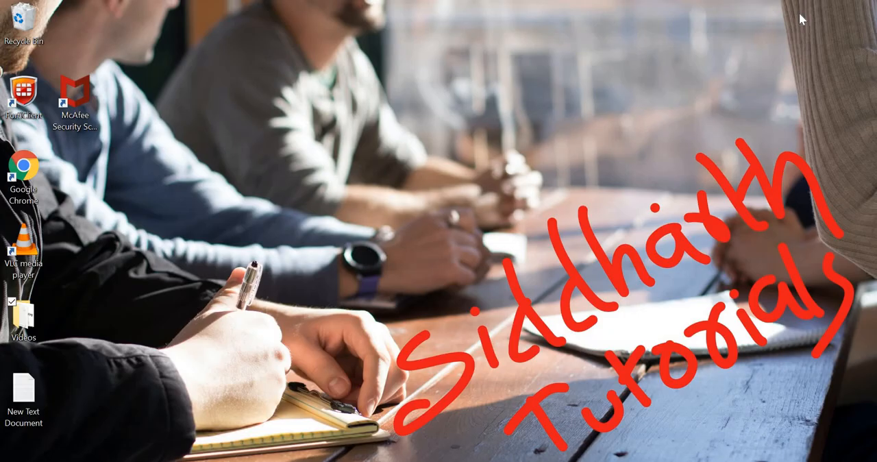